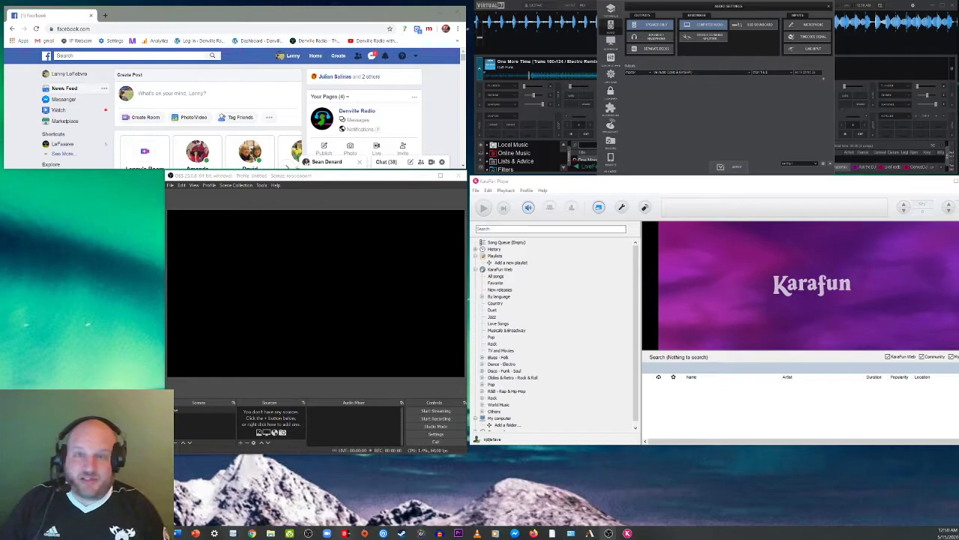
Step: Bring the Facebook window forward and start creating a new Messenger room
{"action": "left_click", "coordinate": [240, 15]}
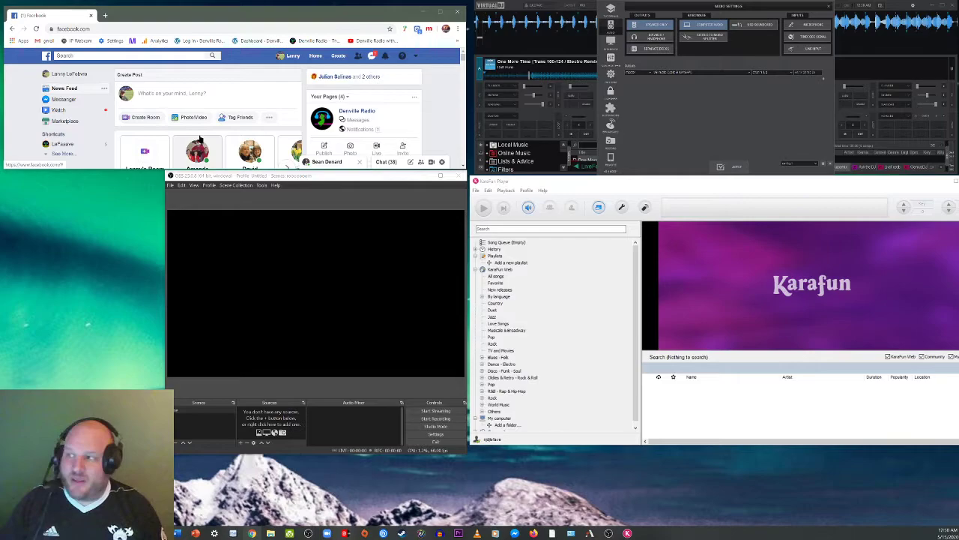
{"action": "left_click", "coordinate": [150, 120]}
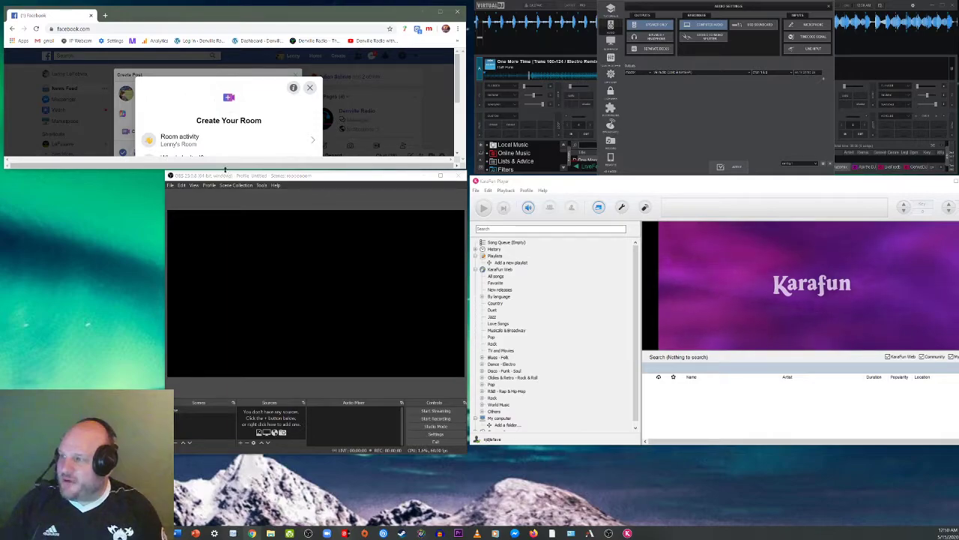
{"action": "left_click_drag", "start_coordinate": [222, 177], "coordinate": [208, 232]}
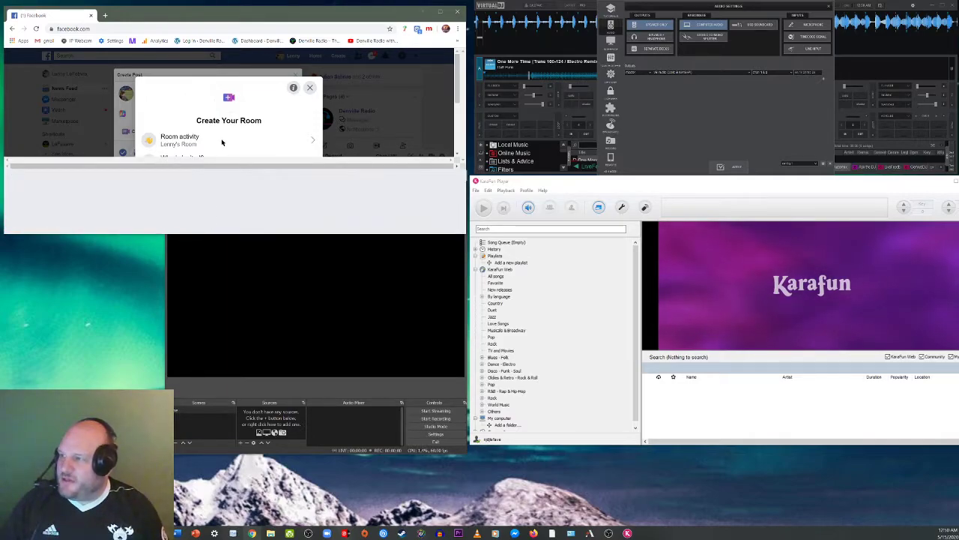
Step: Set the room activity to Dance Party and move the Facebook window aside
{"action": "left_click", "coordinate": [251, 143]}
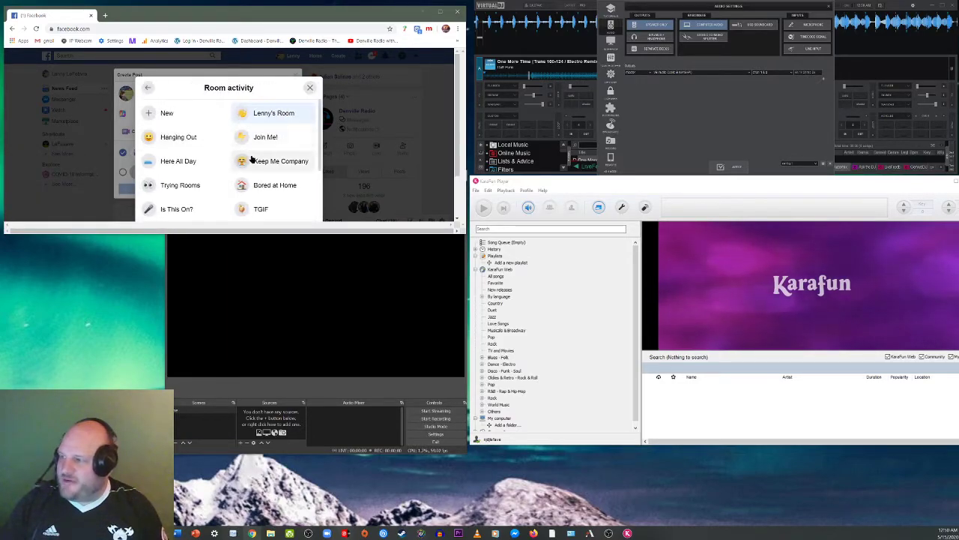
{"action": "scroll", "coordinate": [233, 196], "scroll_direction": "down", "scroll_amount": 3}
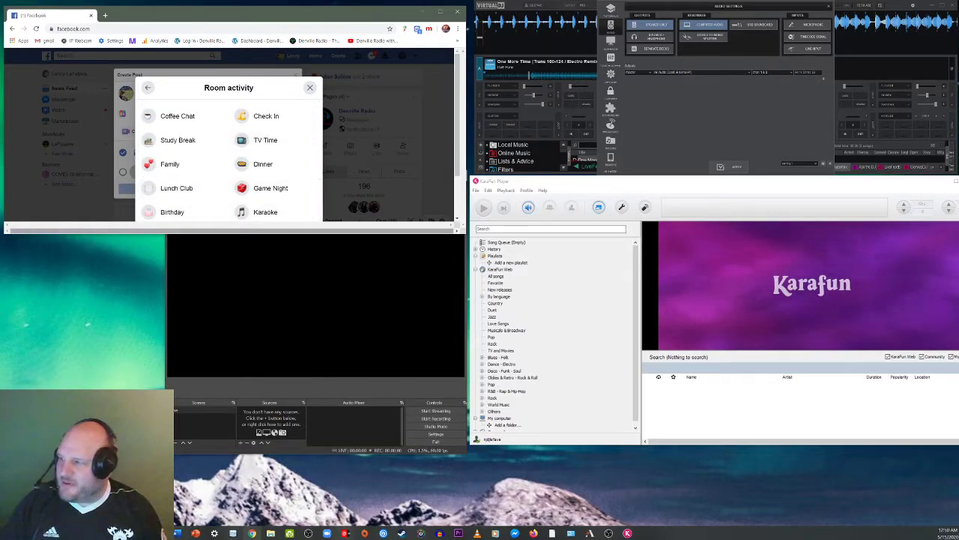
{"action": "left_click_drag", "start_coordinate": [236, 233], "coordinate": [232, 292]}
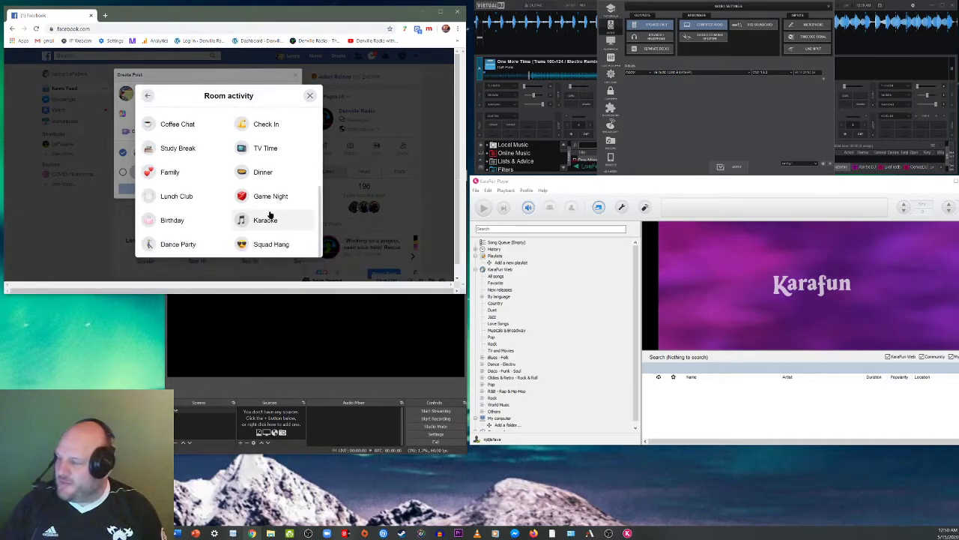
{"action": "left_click", "coordinate": [178, 245]}
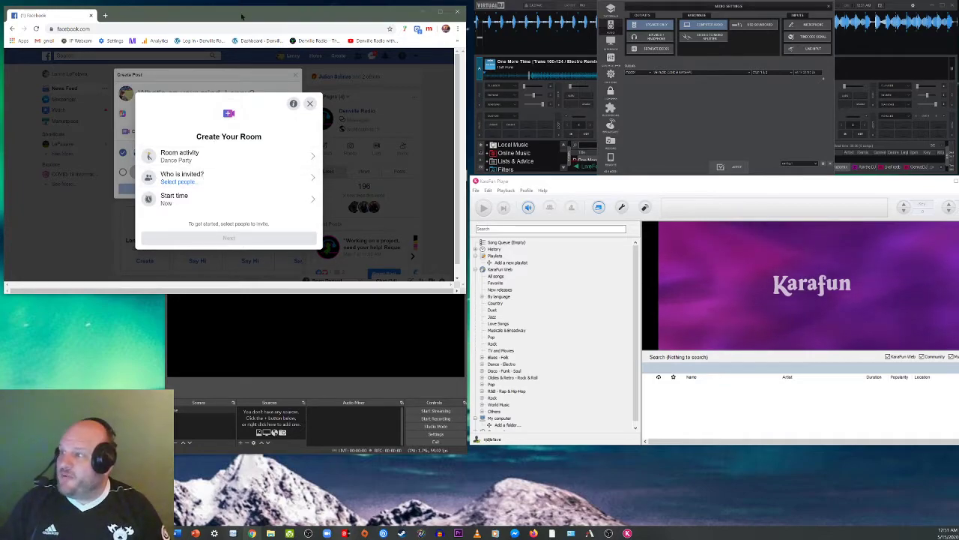
{"action": "left_click_drag", "start_coordinate": [244, 7], "coordinate": [0, 9]}
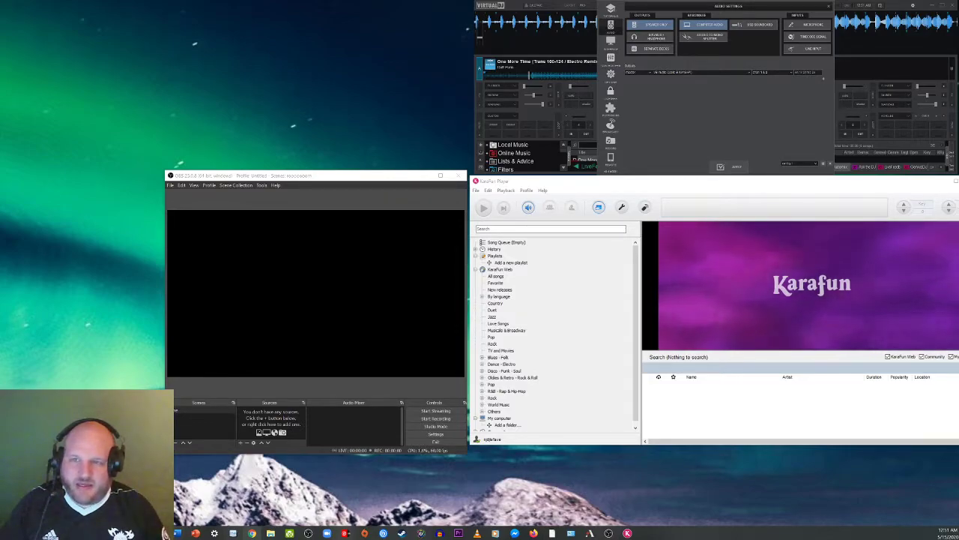
Step: Post the room with the caption 'Test Post', keeping the audience as Only me
{"action": "left_click_drag", "start_coordinate": [307, 30], "coordinate": [232, 14]}
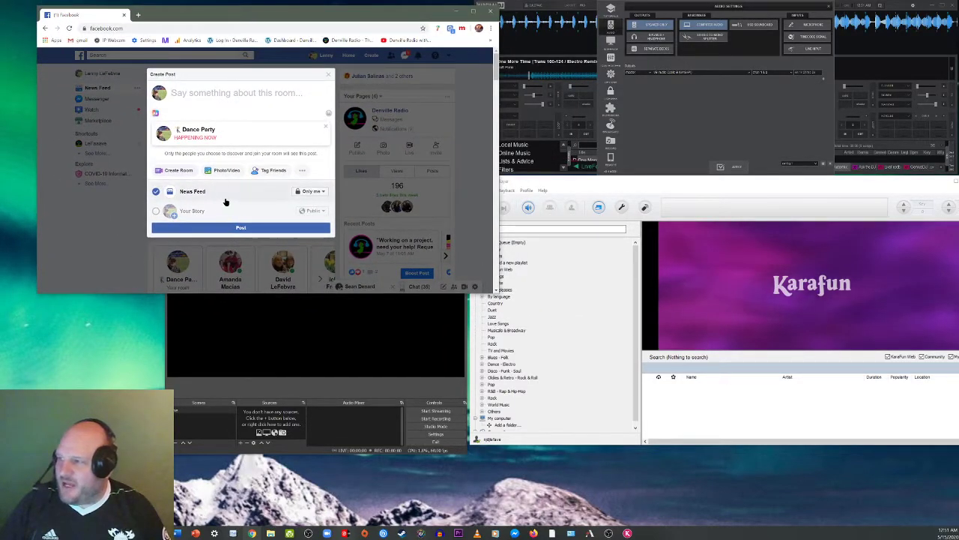
{"action": "left_click", "coordinate": [323, 193]}
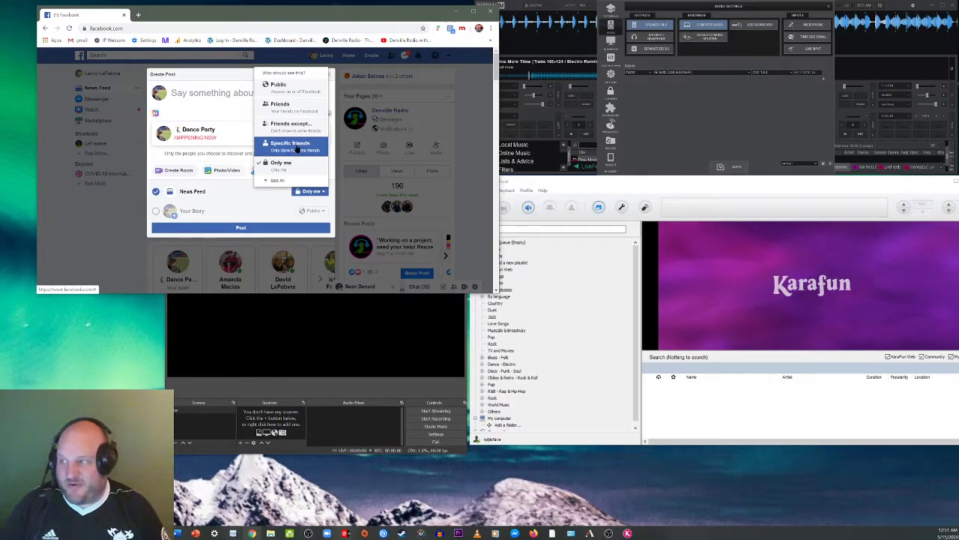
{"action": "left_click", "coordinate": [266, 208]}
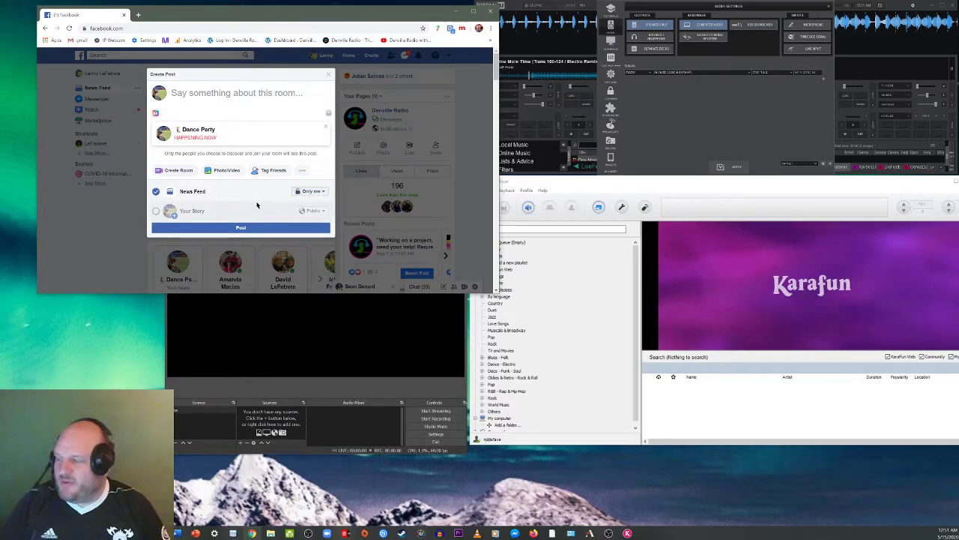
{"action": "left_click", "coordinate": [226, 102]}
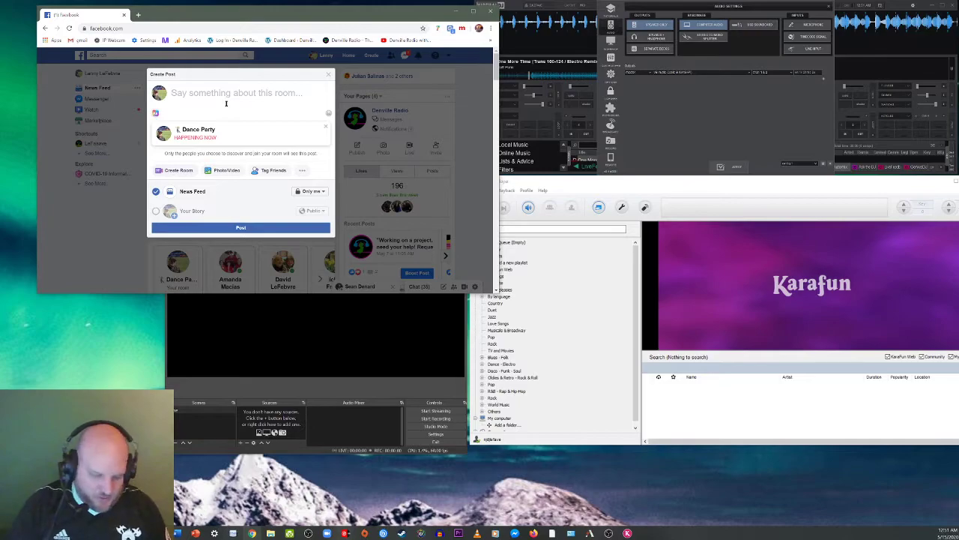
{"action": "type", "text": "Test Post"}
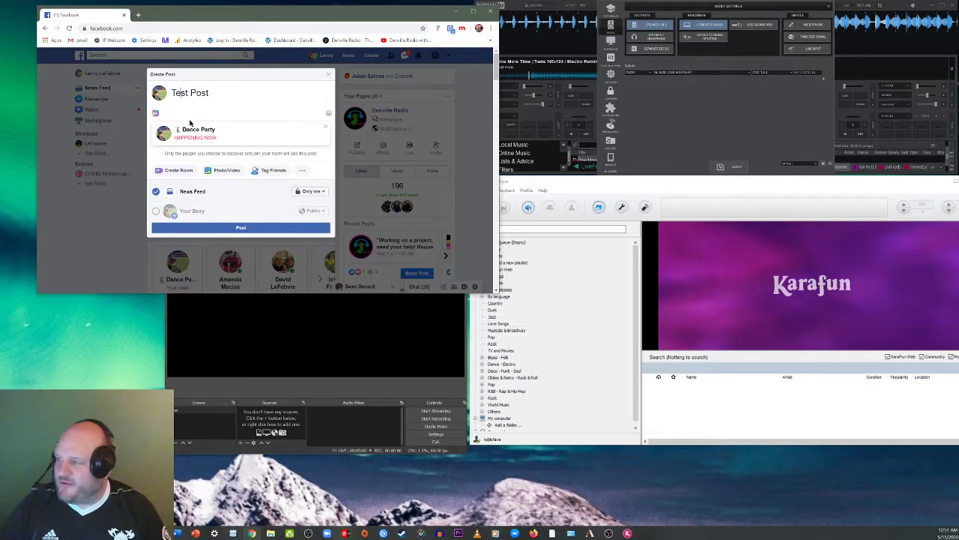
{"action": "left_click", "coordinate": [218, 229]}
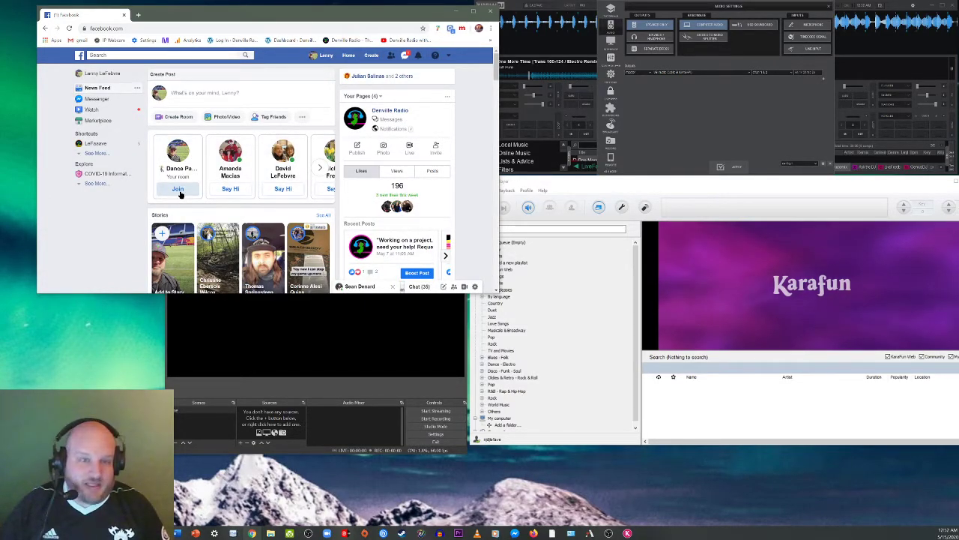
Step: Join the Dance Party room call as your account, then minimize Facebook and centre the call window
{"action": "left_click", "coordinate": [179, 191]}
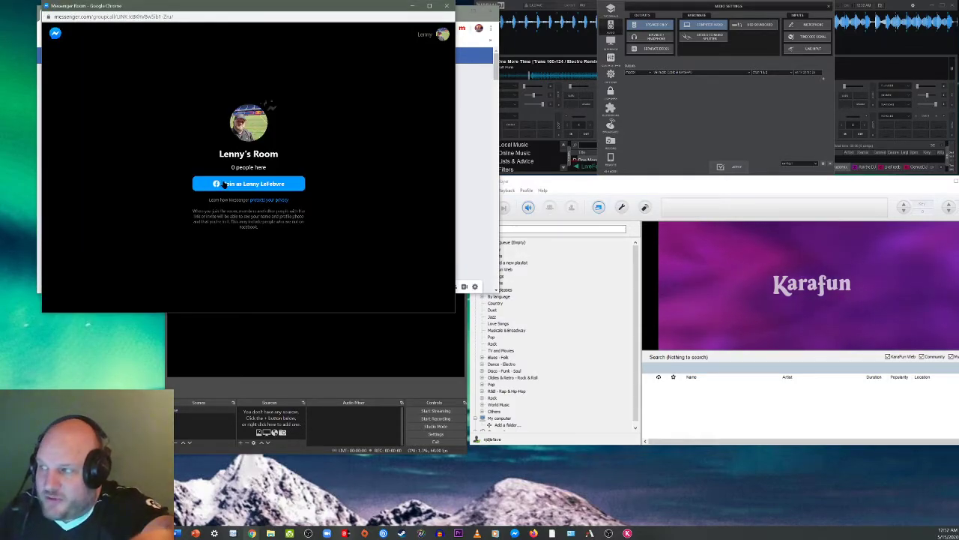
{"action": "left_click", "coordinate": [224, 184]}
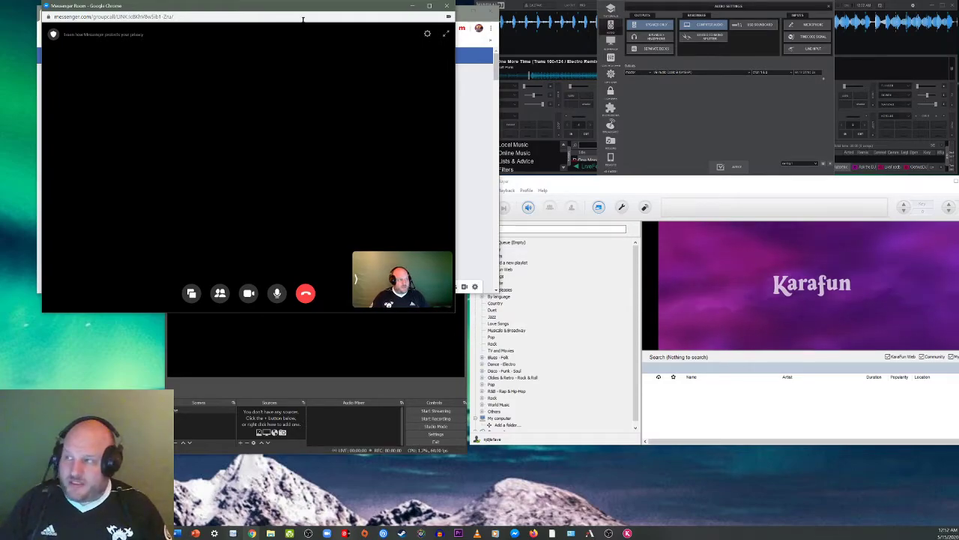
{"action": "left_click_drag", "start_coordinate": [303, 20], "coordinate": [573, 129]}
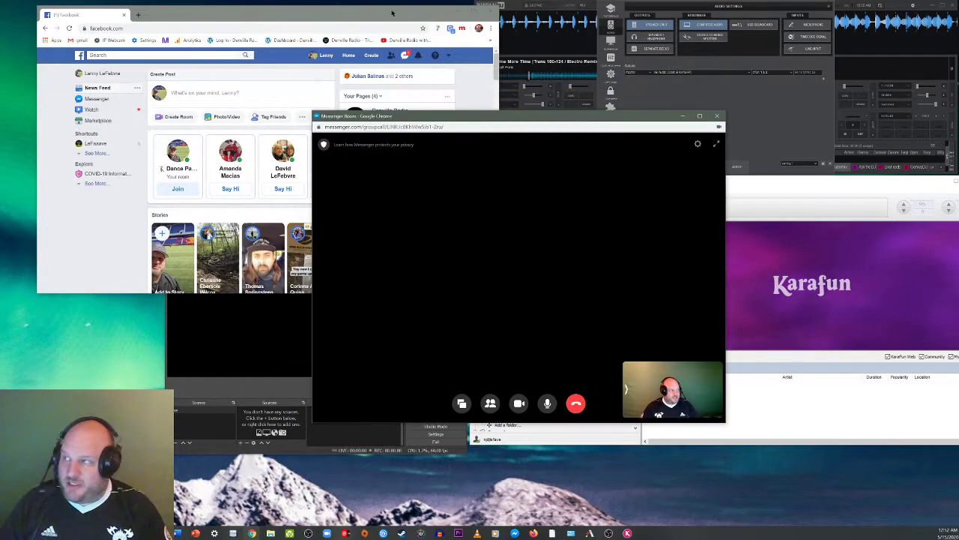
{"action": "left_click", "coordinate": [438, 12]}
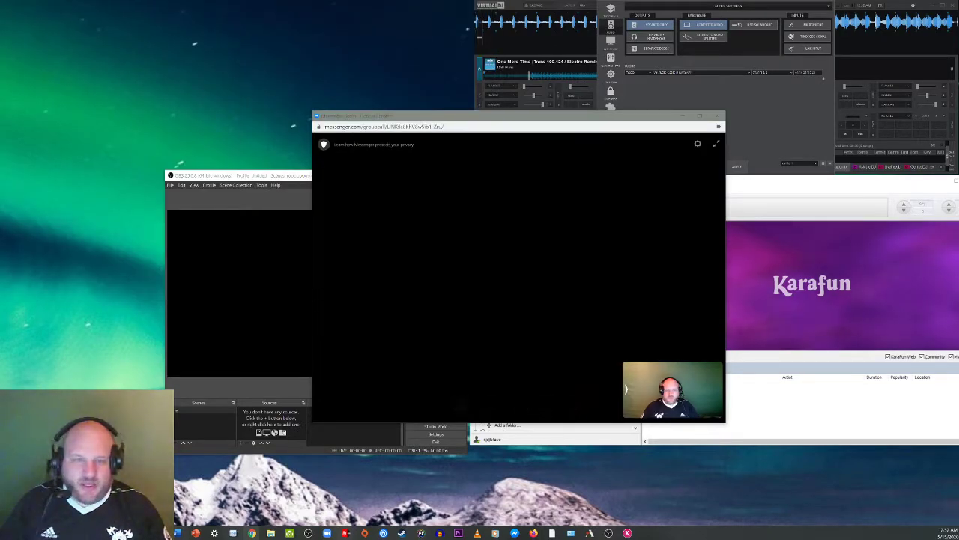
{"action": "left_click_drag", "start_coordinate": [400, 122], "coordinate": [101, 11]}
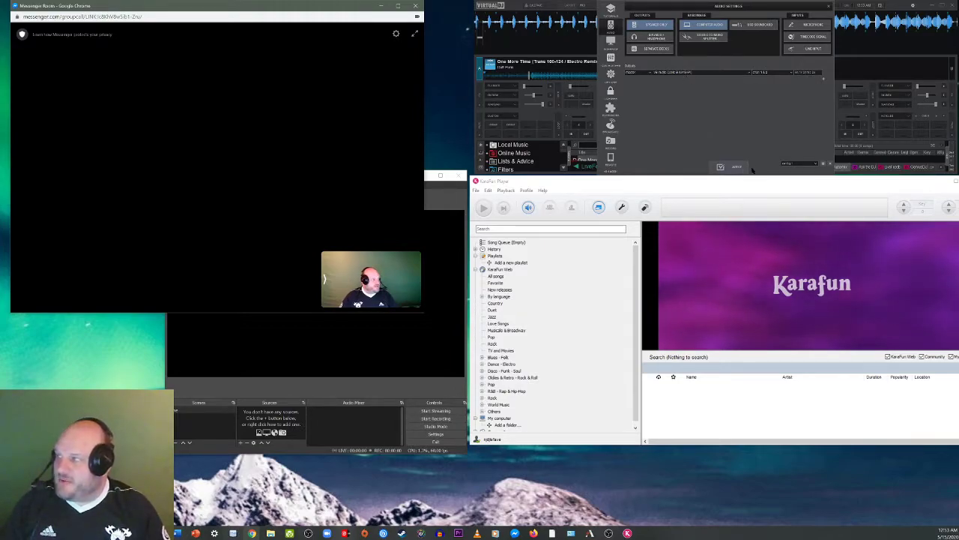
{"action": "left_click", "coordinate": [737, 167]}
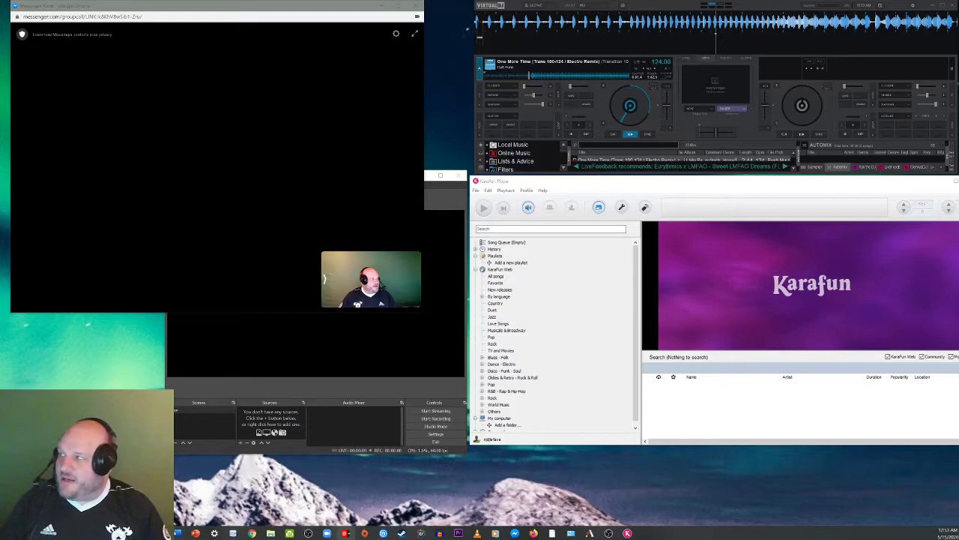
{"action": "left_click", "coordinate": [913, 6]}
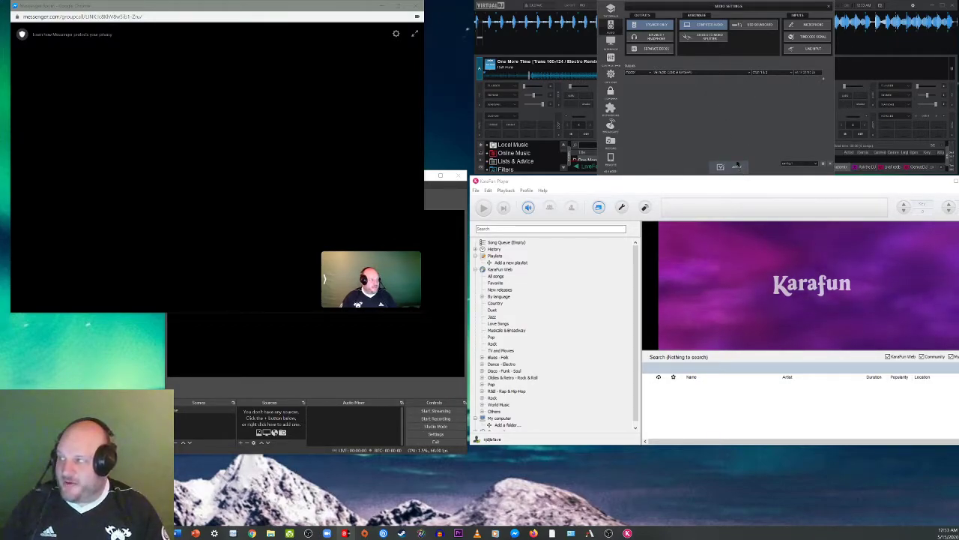
{"action": "left_click", "coordinate": [828, 7]}
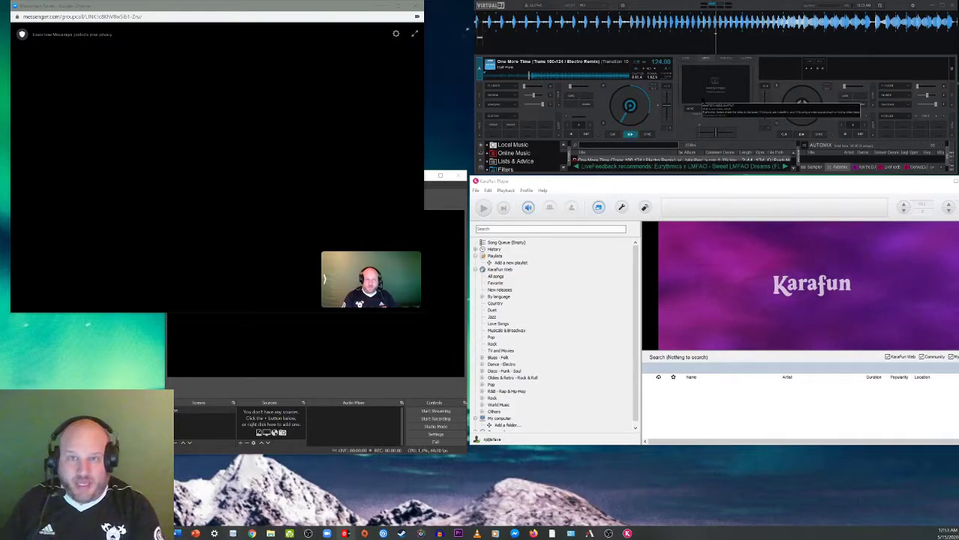
{"action": "left_click_drag", "start_coordinate": [349, 5], "coordinate": [386, 7]}
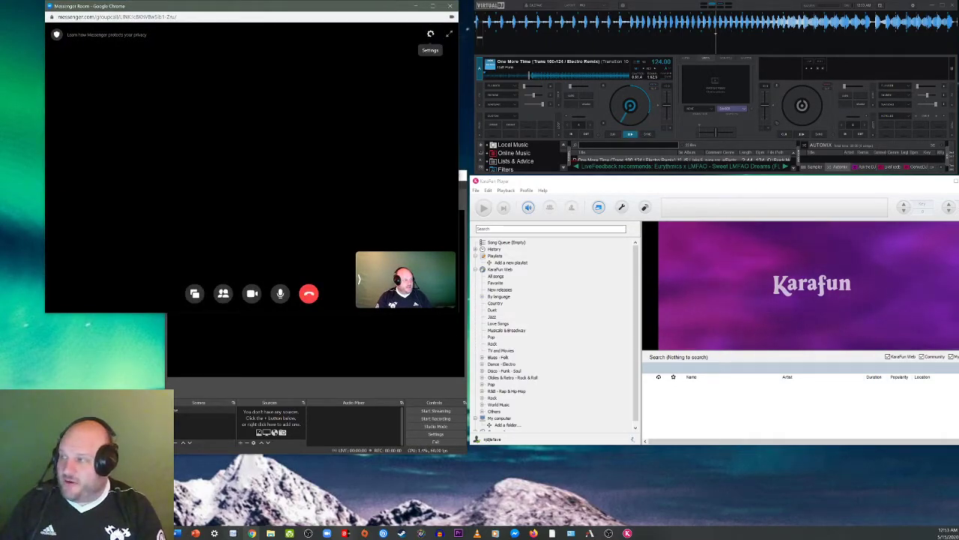
Step: In the call settings, set the microphone to Line (VB-Audio Cable B)
{"action": "left_click", "coordinate": [430, 34]}
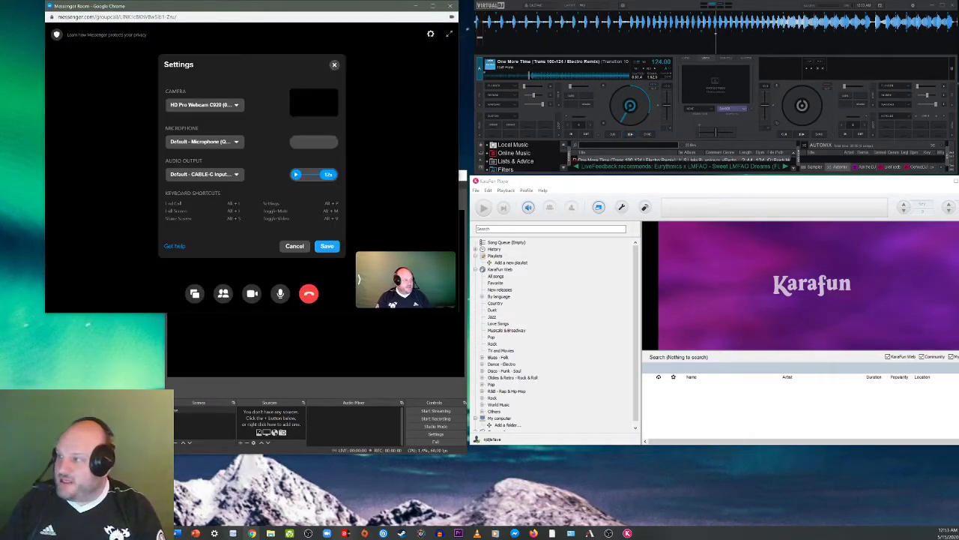
{"action": "left_click", "coordinate": [229, 143]}
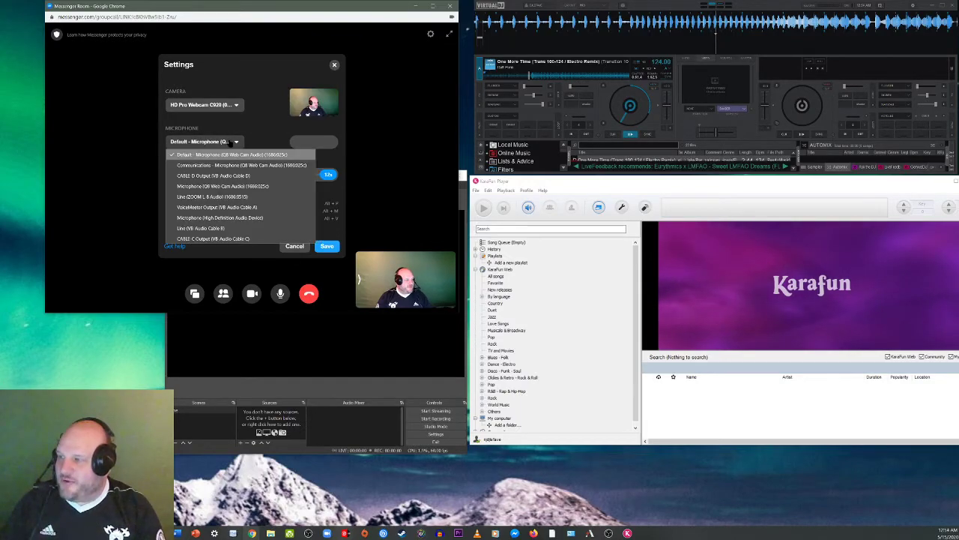
{"action": "left_click", "coordinate": [243, 226]}
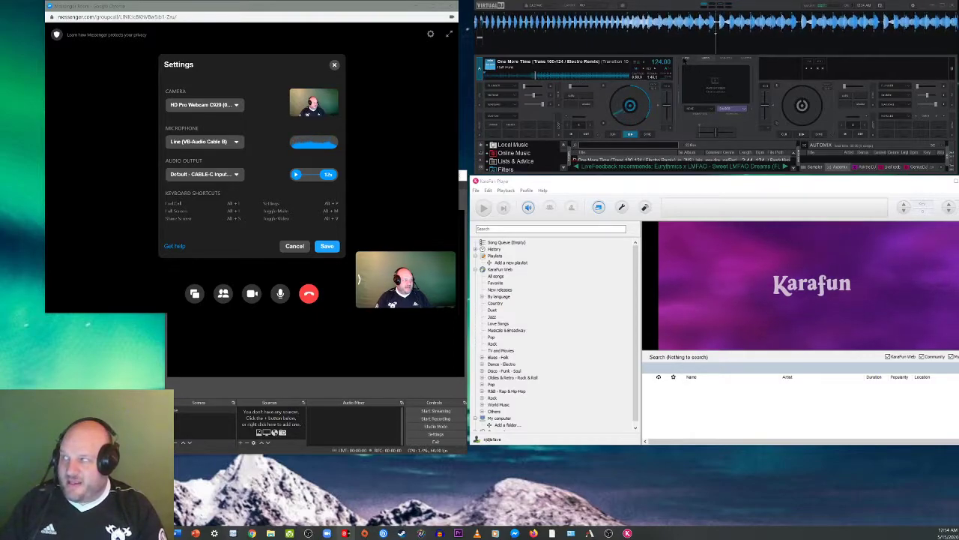
Step: Toggle VirtualDJ's centre panel between the mixer and master views
{"action": "left_click", "coordinate": [684, 60]}
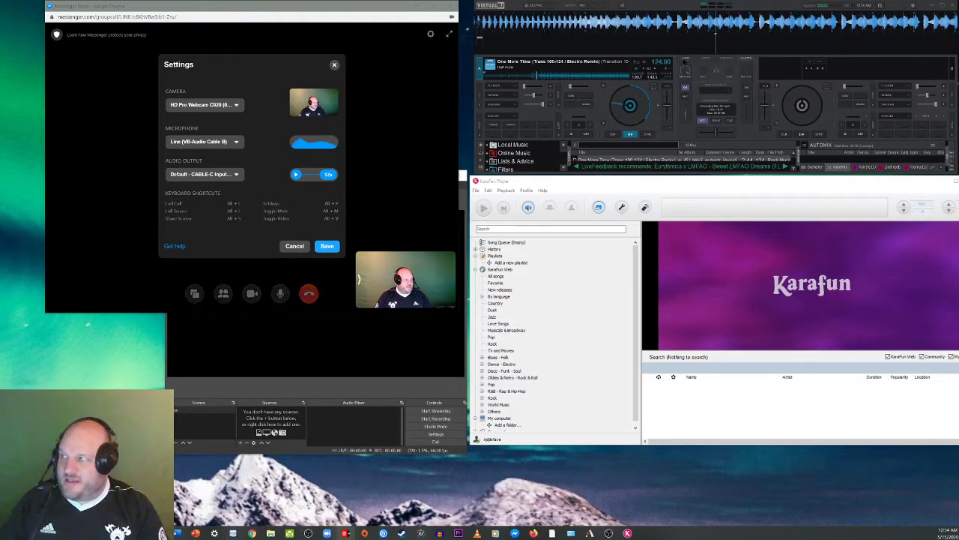
{"action": "left_click", "coordinate": [688, 60]}
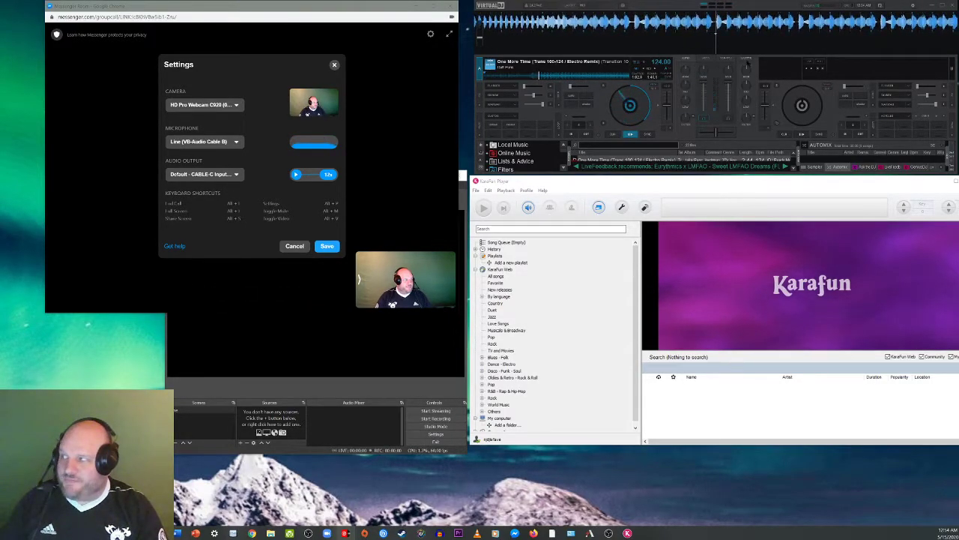
{"action": "left_click", "coordinate": [747, 60]}
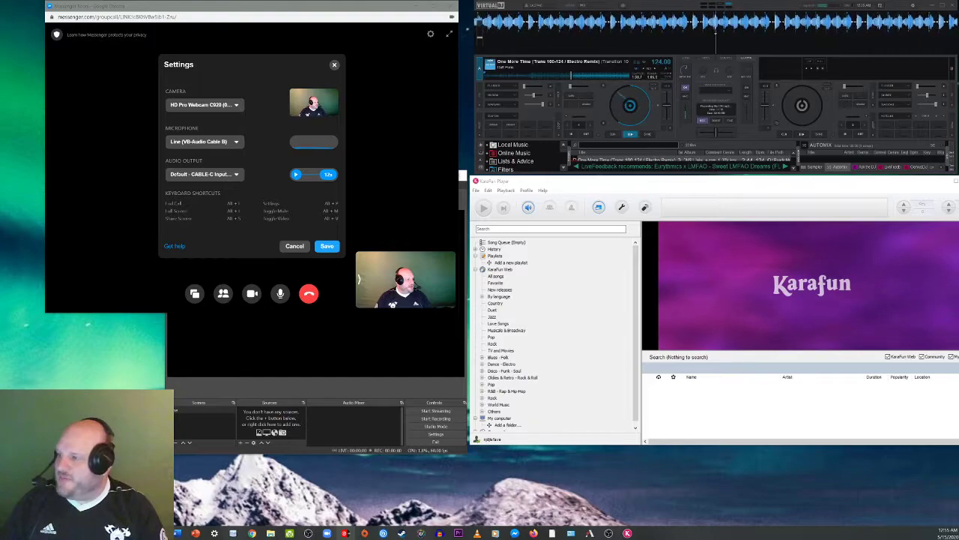
Step: Add a Window Capture source named VDJ showing VirtualDJ's video output
{"action": "left_click_drag", "start_coordinate": [458, 311], "coordinate": [458, 142]}
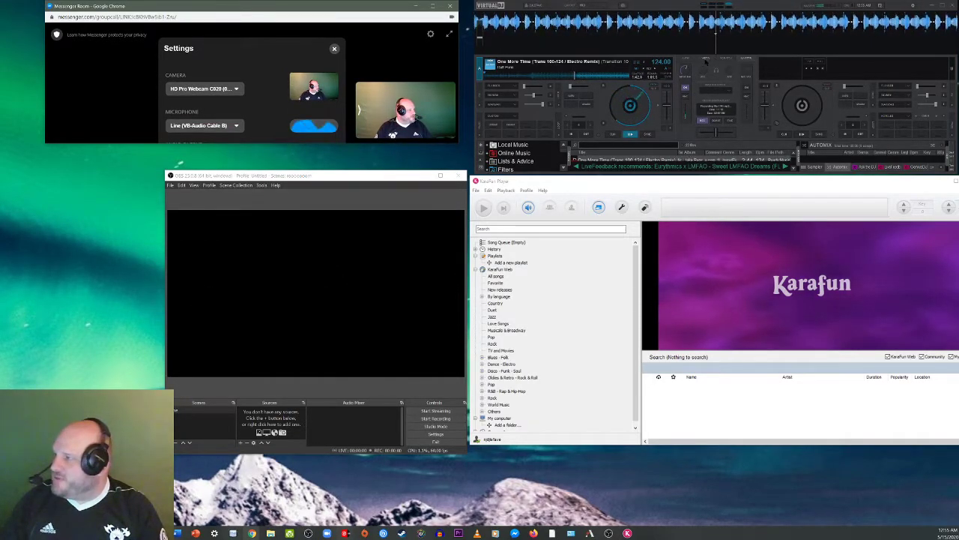
{"action": "left_click", "coordinate": [705, 59]}
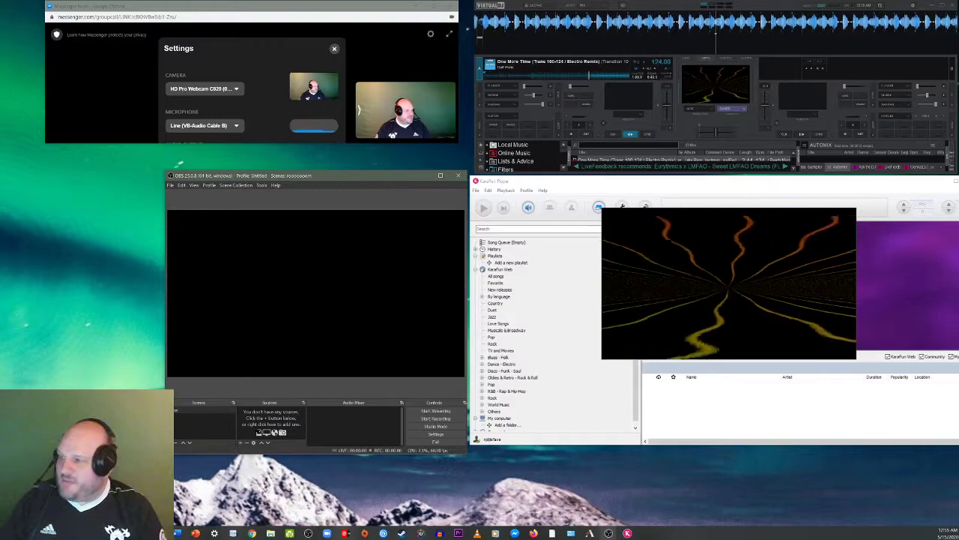
{"action": "left_click", "coordinate": [241, 442]}
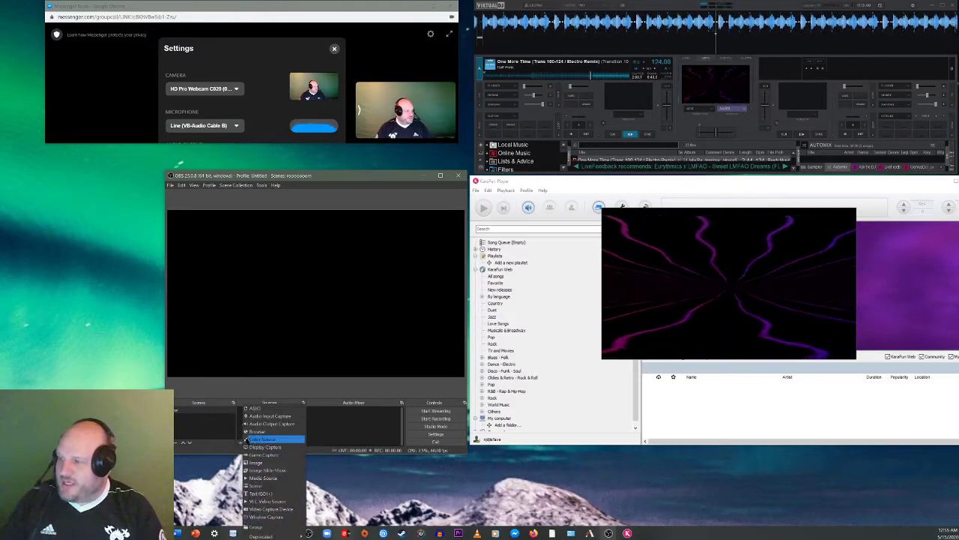
{"action": "left_click", "coordinate": [266, 516]}
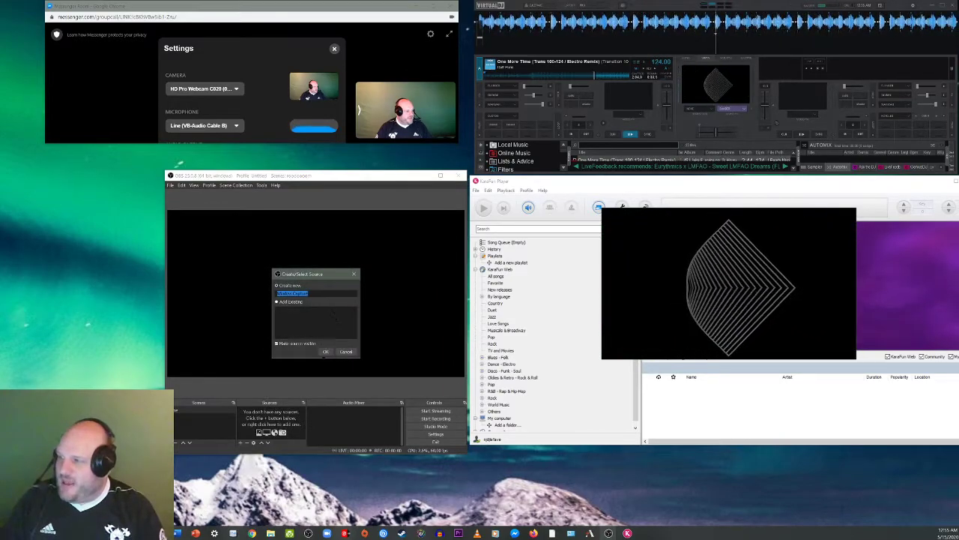
{"action": "type", "text": "V"}
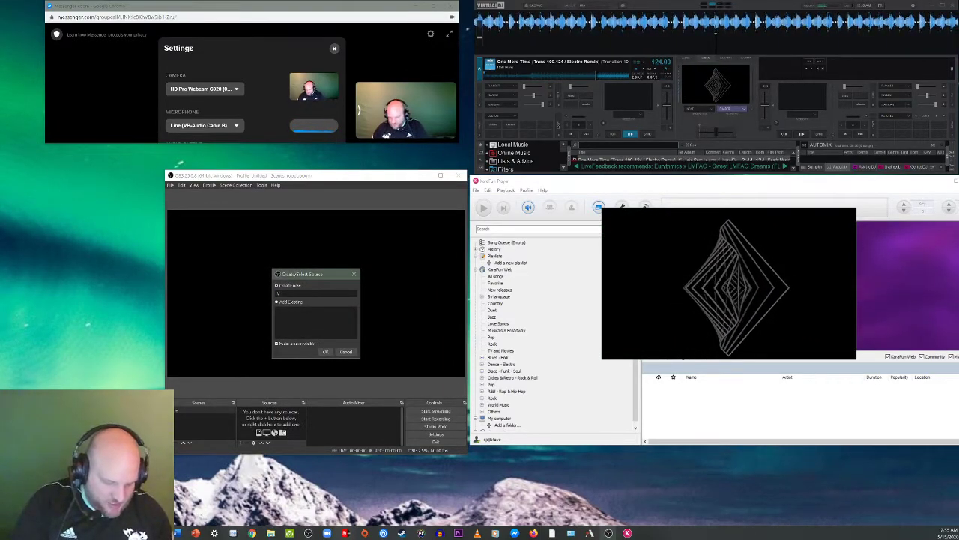
{"action": "type", "text": "DJ"}
{"action": "left_click", "coordinate": [324, 350]}
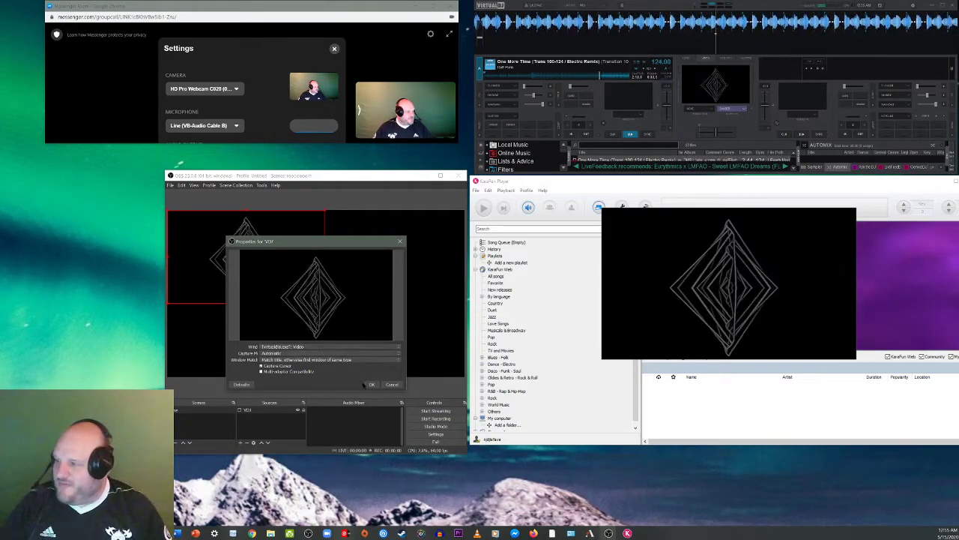
{"action": "left_click", "coordinate": [371, 385]}
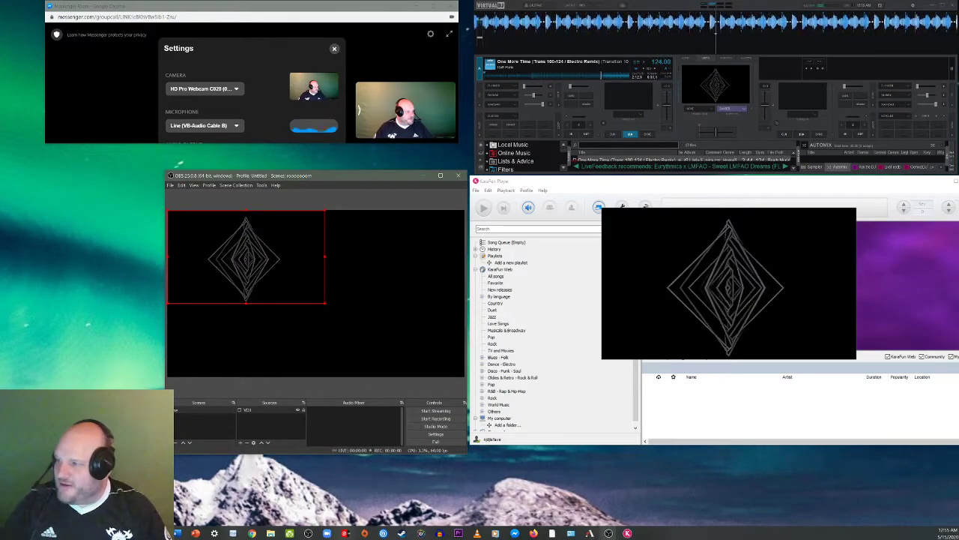
Step: Fit the VDJ capture to the canvas and widen the video window to fill it
{"action": "key", "text": "ctrl+f"}
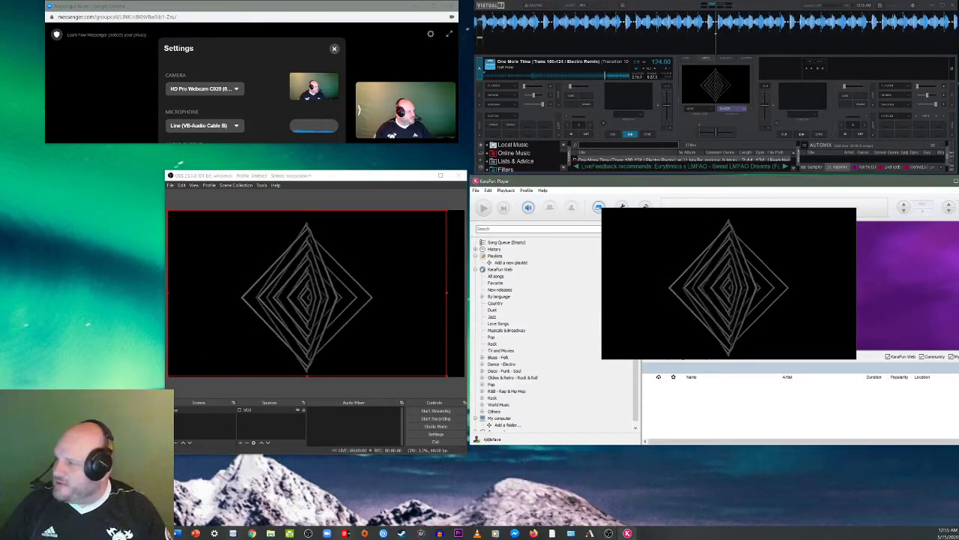
{"action": "left_click", "coordinate": [600, 311]}
{"action": "left_click_drag", "start_coordinate": [600, 311], "coordinate": [574, 307]}
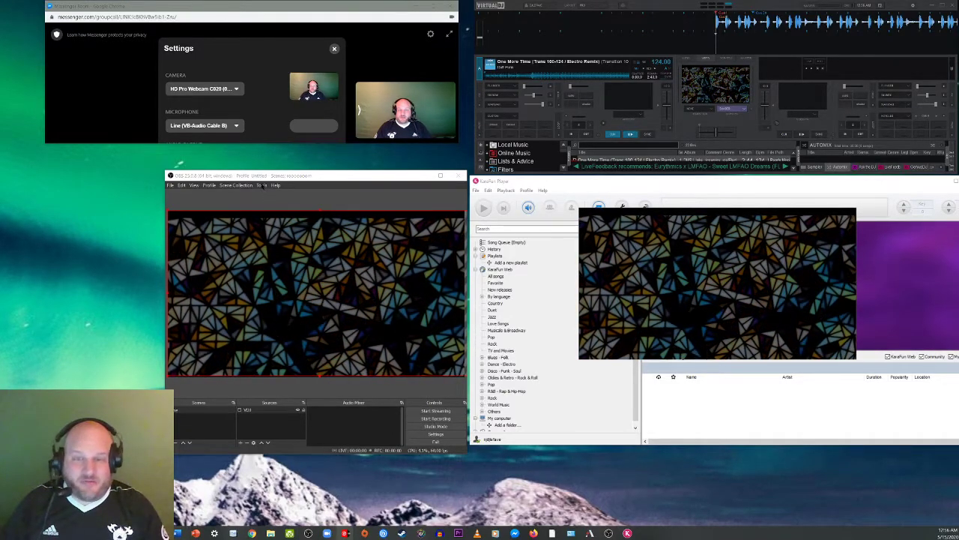
Step: Start the OBS virtual camera from Tools > VirtualCam and close the dialog
{"action": "left_click", "coordinate": [262, 185]}
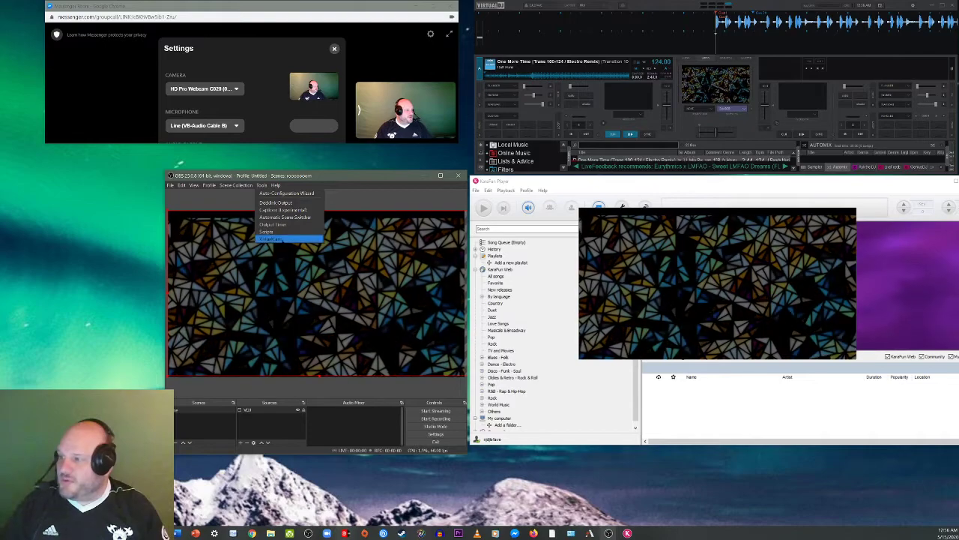
{"action": "left_click", "coordinate": [271, 238]}
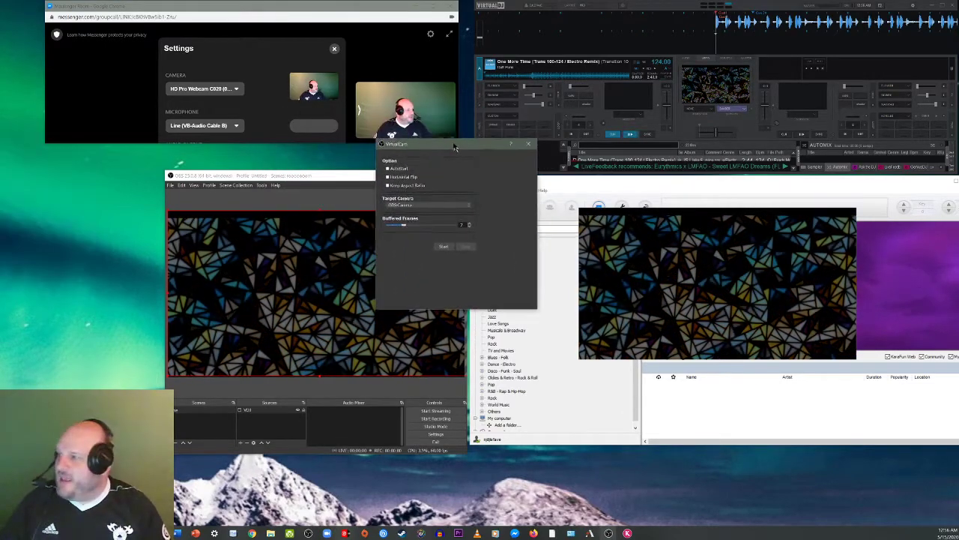
{"action": "left_click", "coordinate": [444, 246]}
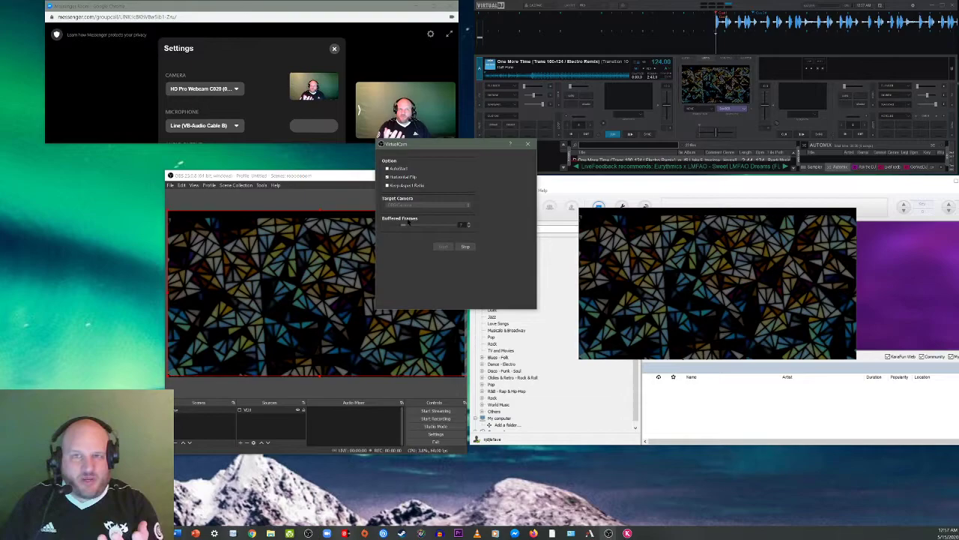
{"action": "left_click", "coordinate": [529, 144]}
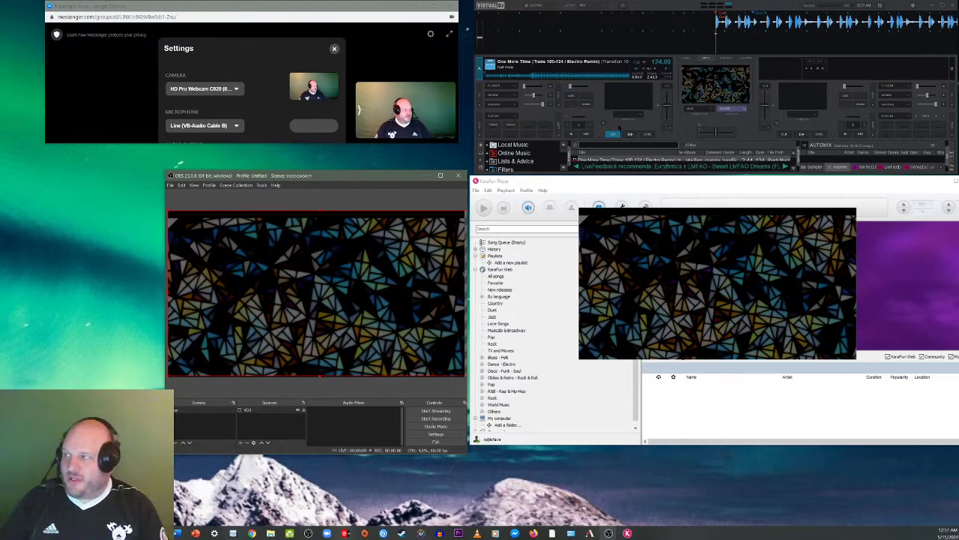
Step: Start VirtualDJ deck playback, then set the call camera to OBS-Camera and save
{"action": "left_click", "coordinate": [629, 134]}
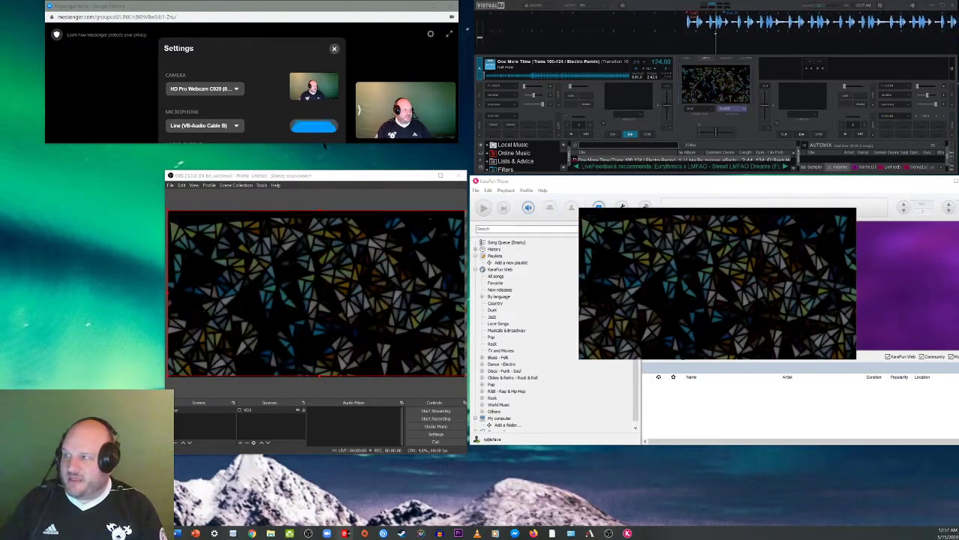
{"action": "left_click_drag", "start_coordinate": [324, 145], "coordinate": [324, 291]}
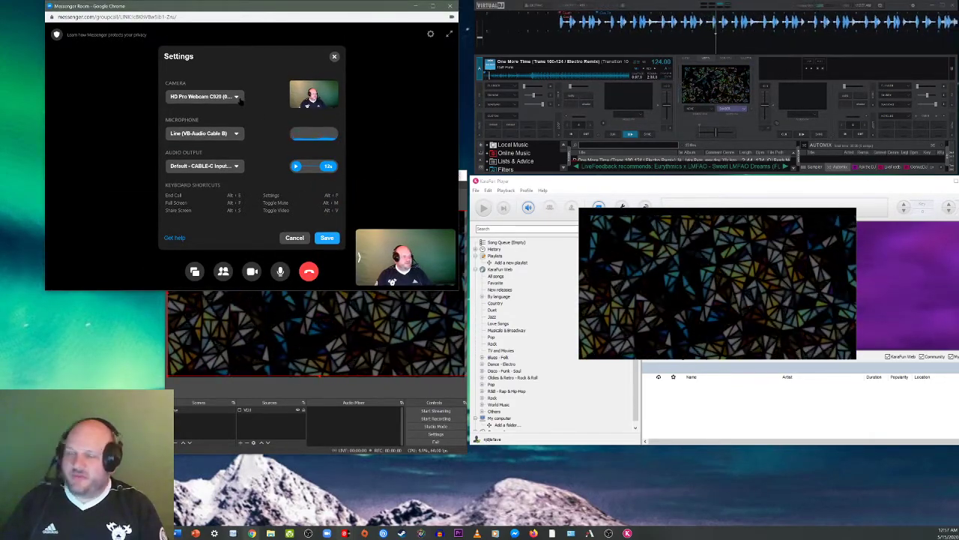
{"action": "left_click", "coordinate": [239, 99]}
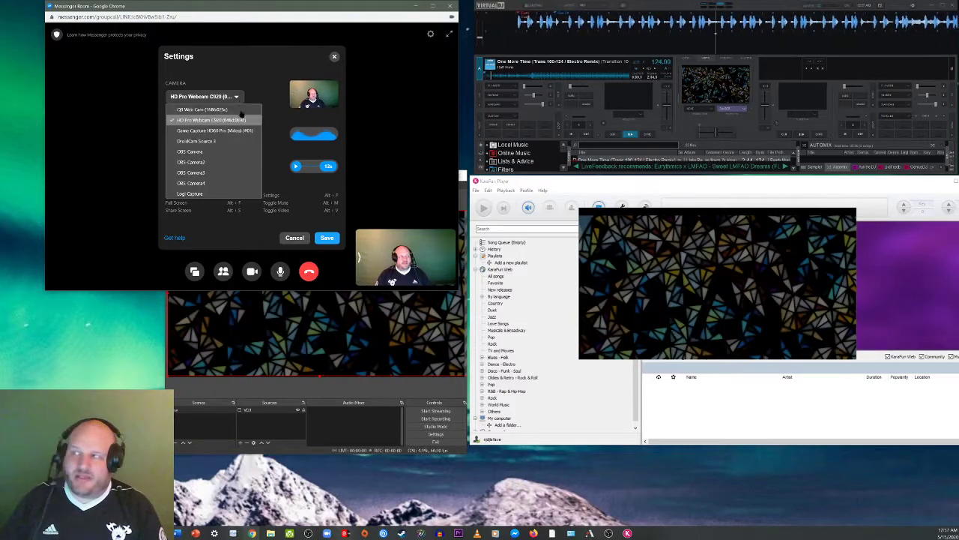
{"action": "left_click", "coordinate": [222, 152]}
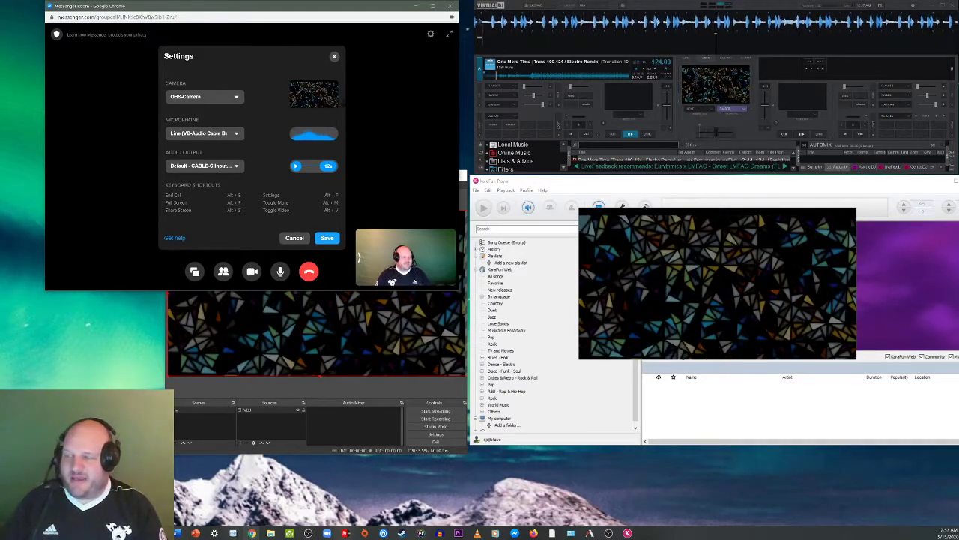
{"action": "left_click", "coordinate": [327, 237]}
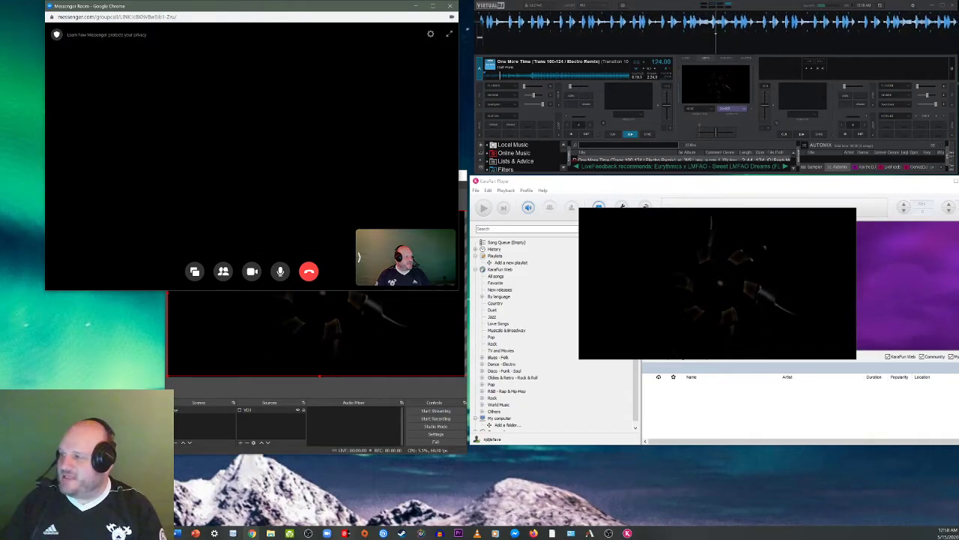
Step: Collapse the self-view and shorten the Messenger window above the OBS preview
{"action": "left_click", "coordinate": [359, 257]}
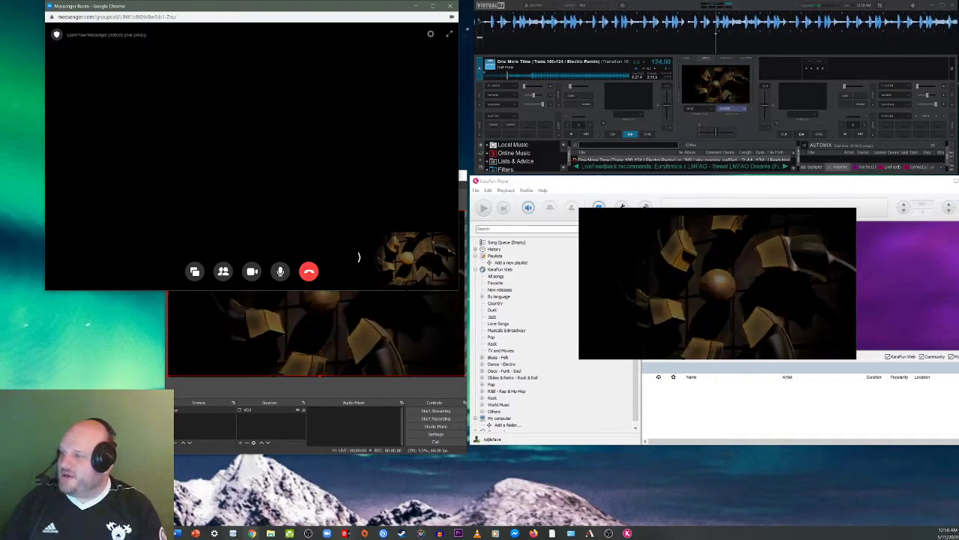
{"action": "left_click_drag", "start_coordinate": [348, 291], "coordinate": [348, 183]}
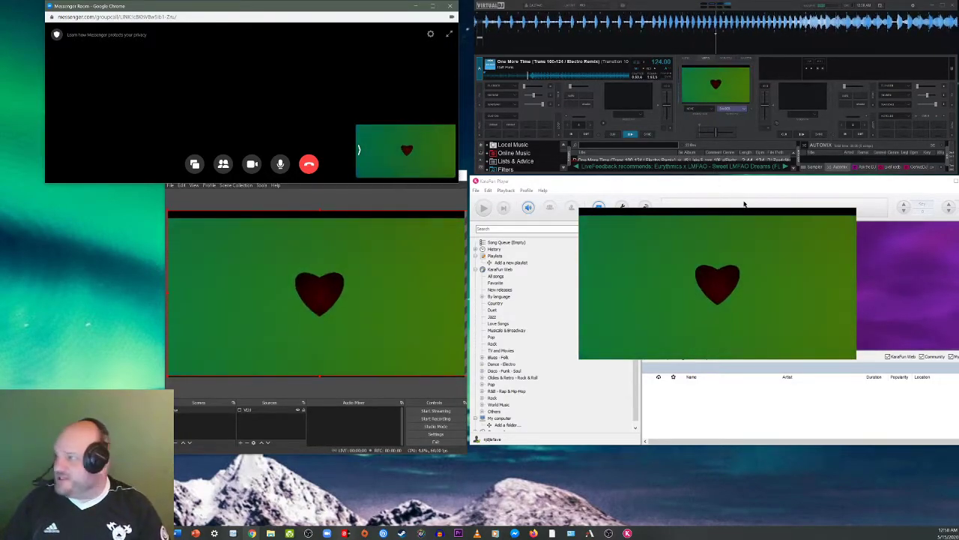
Step: Lower KaraFun and the visualizer window, and show VirtualDJ's sample pads
{"action": "left_click_drag", "start_coordinate": [801, 189], "coordinate": [801, 299]}
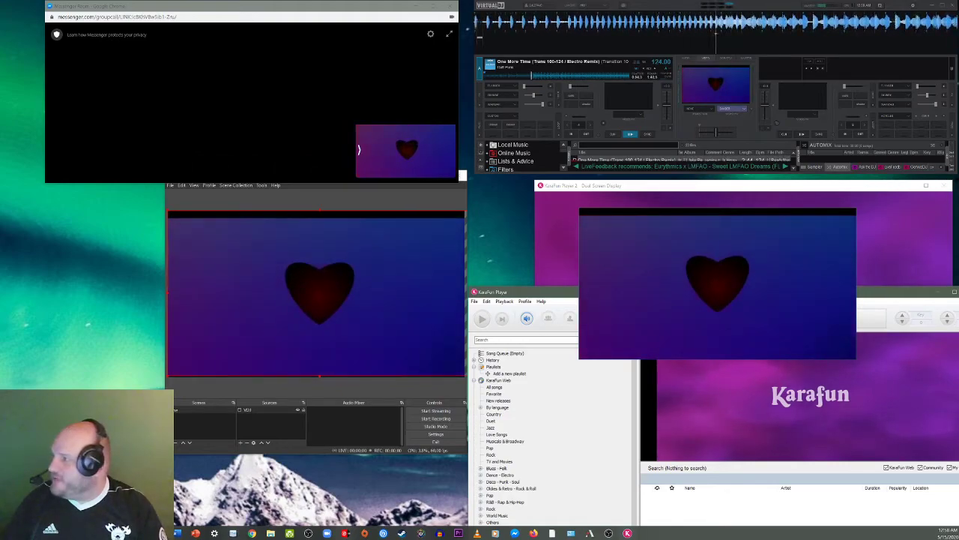
{"action": "key", "text": "alt+Tab"}
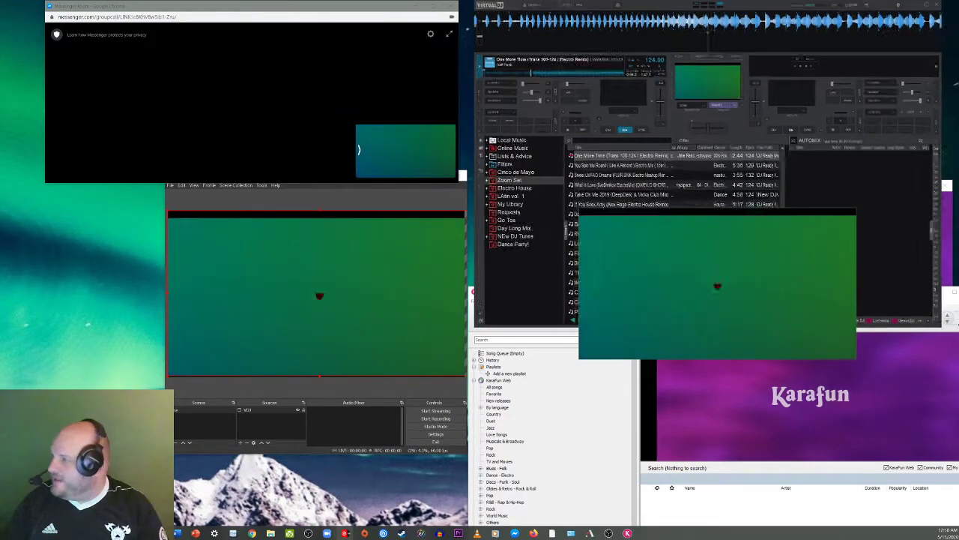
{"action": "left_click_drag", "start_coordinate": [718, 287], "coordinate": [574, 331]}
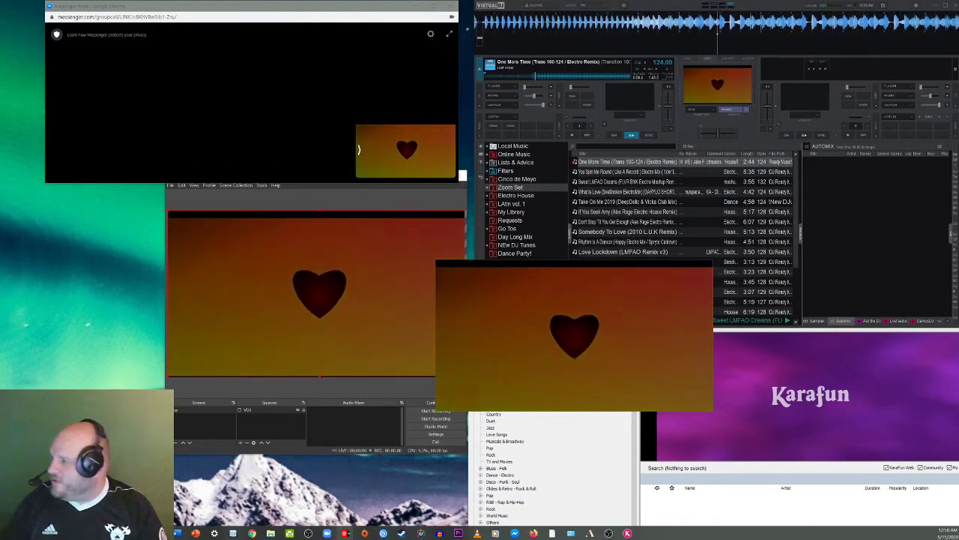
{"action": "left_click", "coordinate": [813, 321]}
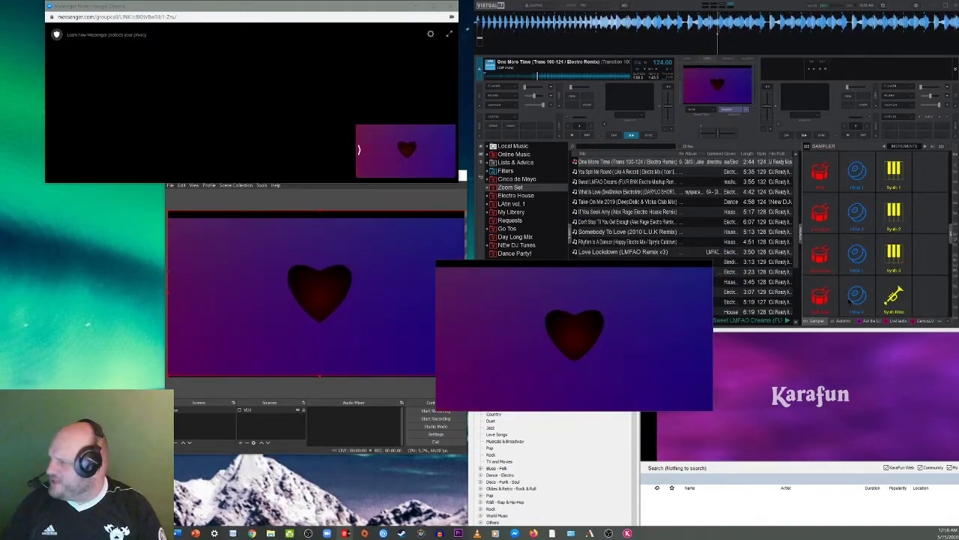
Step: Cycle the sample banks to the Superheroes set with Batman, Hulk and Spiderman
{"action": "left_click", "coordinate": [885, 147]}
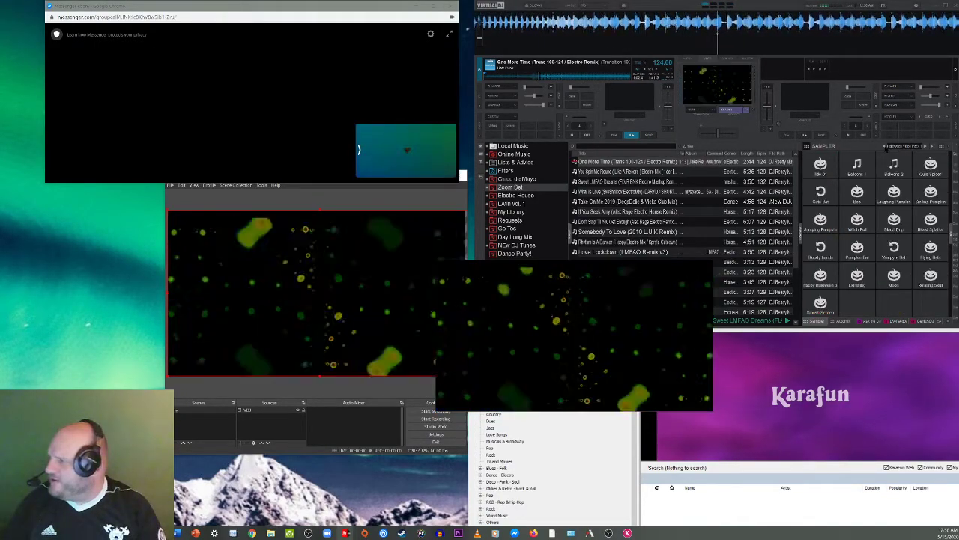
{"action": "left_click", "coordinate": [886, 146]}
{"action": "left_click", "coordinate": [885, 146]}
{"action": "left_click", "coordinate": [885, 146]}
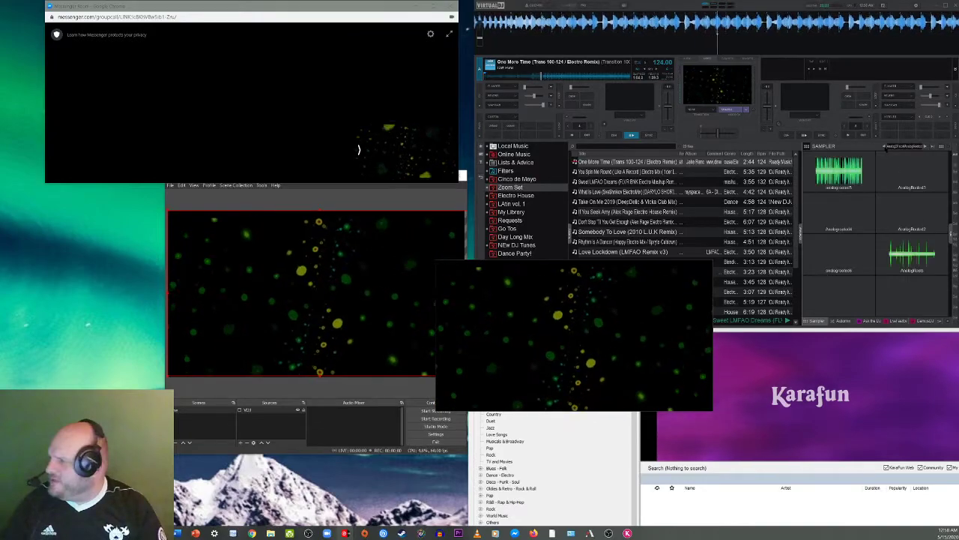
{"action": "left_click", "coordinate": [885, 146]}
{"action": "left_click", "coordinate": [885, 146]}
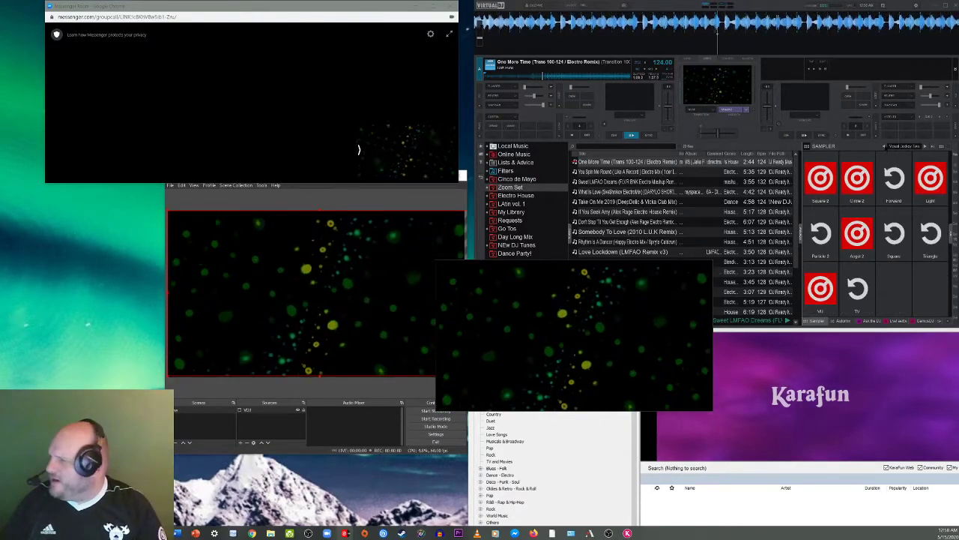
{"action": "left_click", "coordinate": [885, 146]}
{"action": "left_click", "coordinate": [885, 146]}
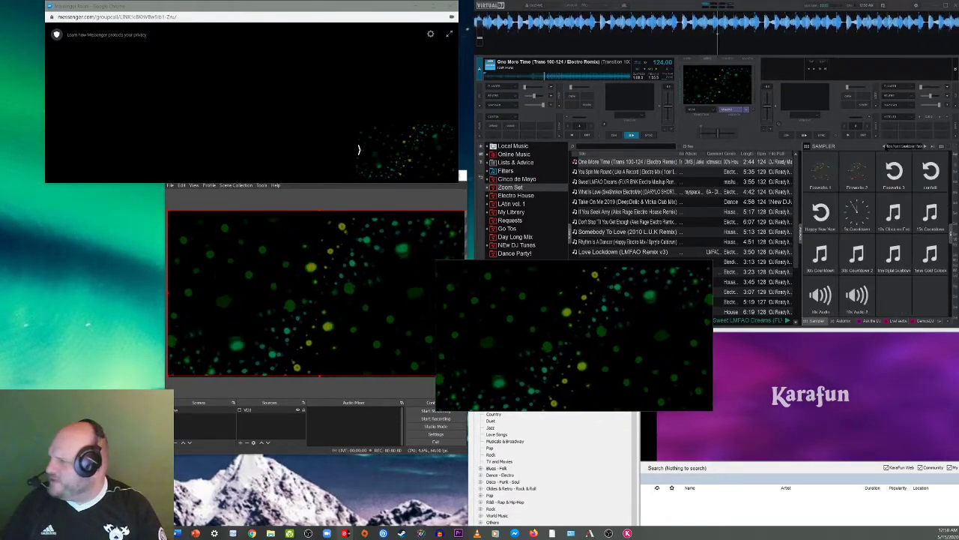
{"action": "left_click", "coordinate": [885, 146]}
{"action": "left_click", "coordinate": [885, 146]}
Step: Play the Hulk and Spiderman dance video samples, then bring OBS Studio to the front
{"action": "left_click", "coordinate": [839, 218]}
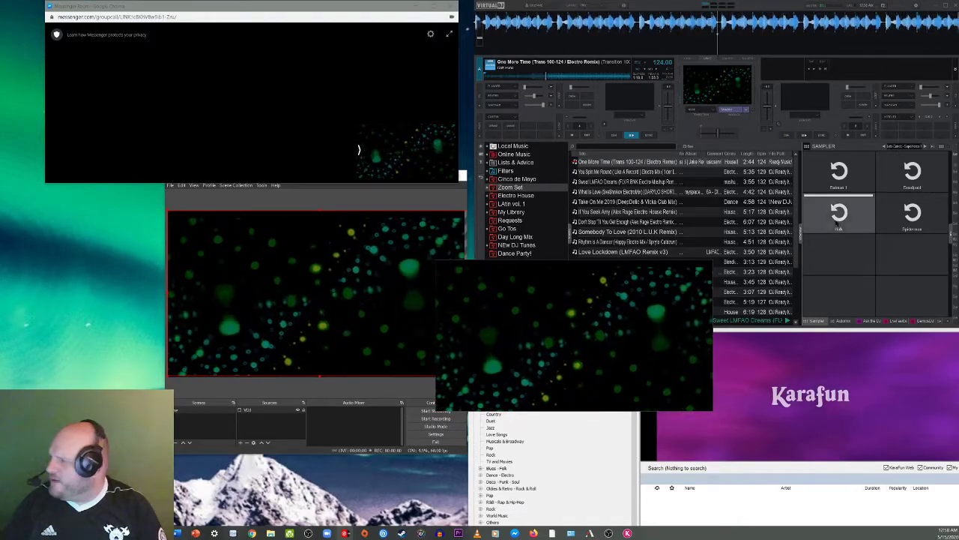
{"action": "left_click", "coordinate": [896, 200]}
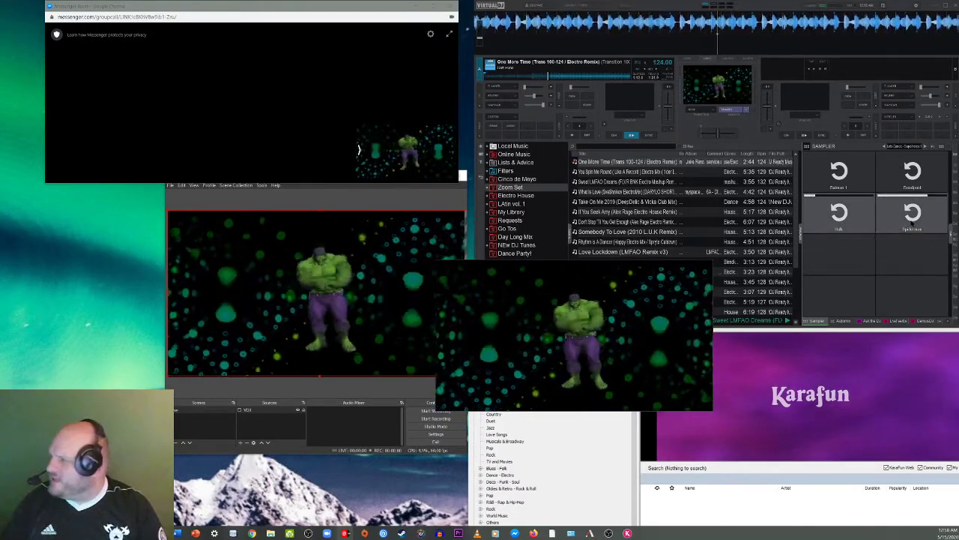
{"action": "left_click", "coordinate": [843, 217]}
{"action": "left_click", "coordinate": [903, 214]}
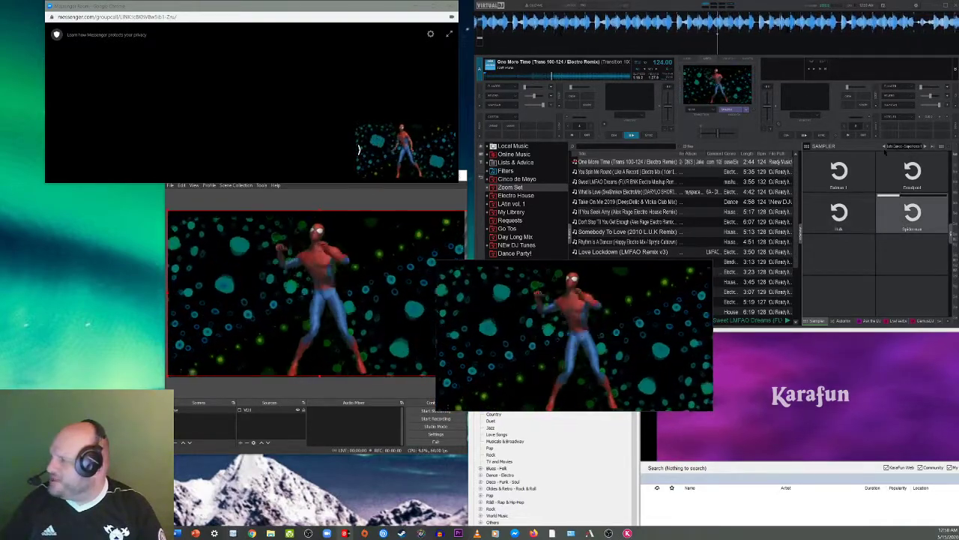
{"action": "left_click", "coordinate": [885, 147]}
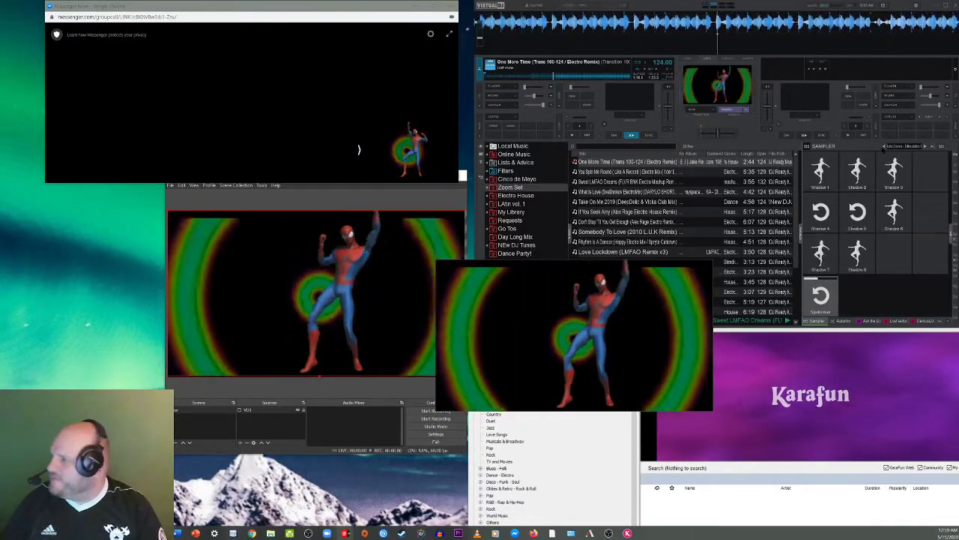
{"action": "left_click", "coordinate": [885, 147]}
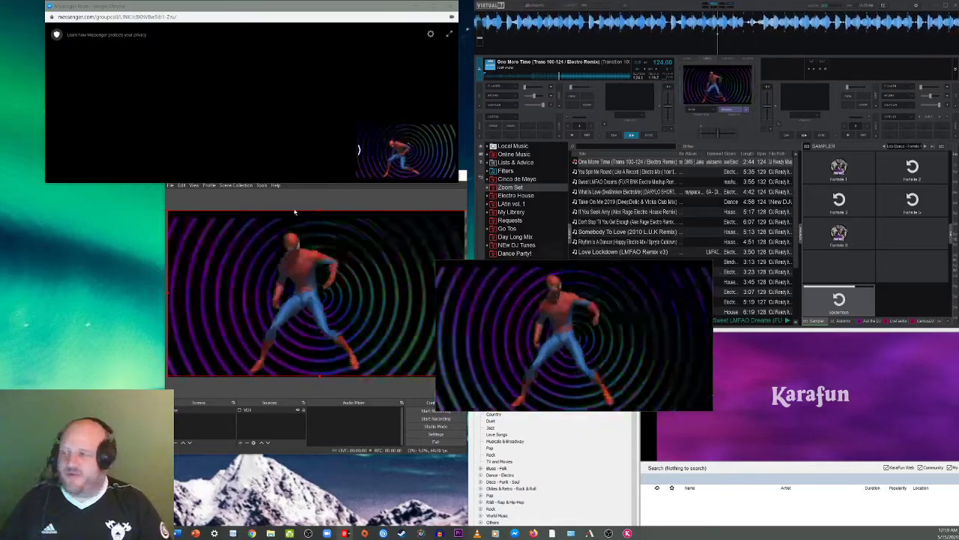
{"action": "left_click", "coordinate": [264, 424]}
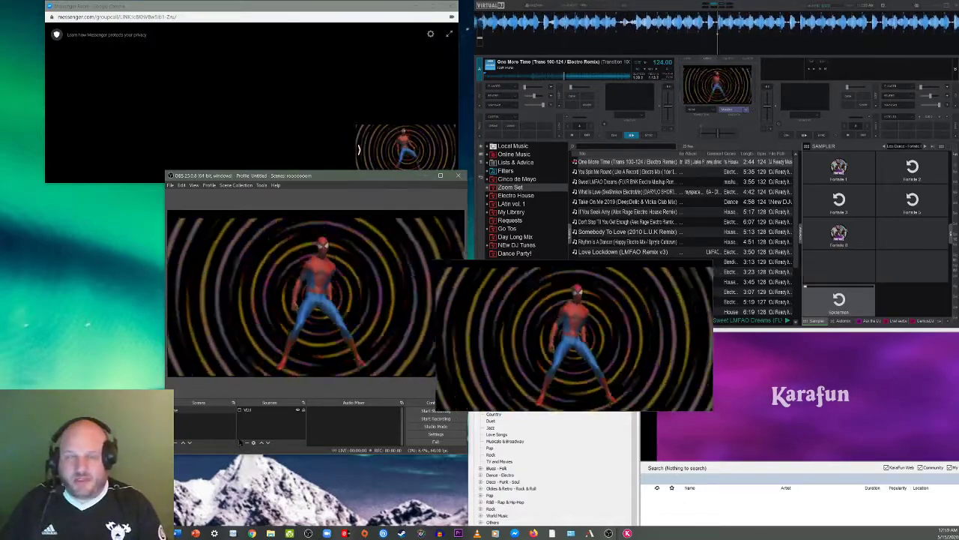
{"action": "left_click", "coordinate": [241, 442]}
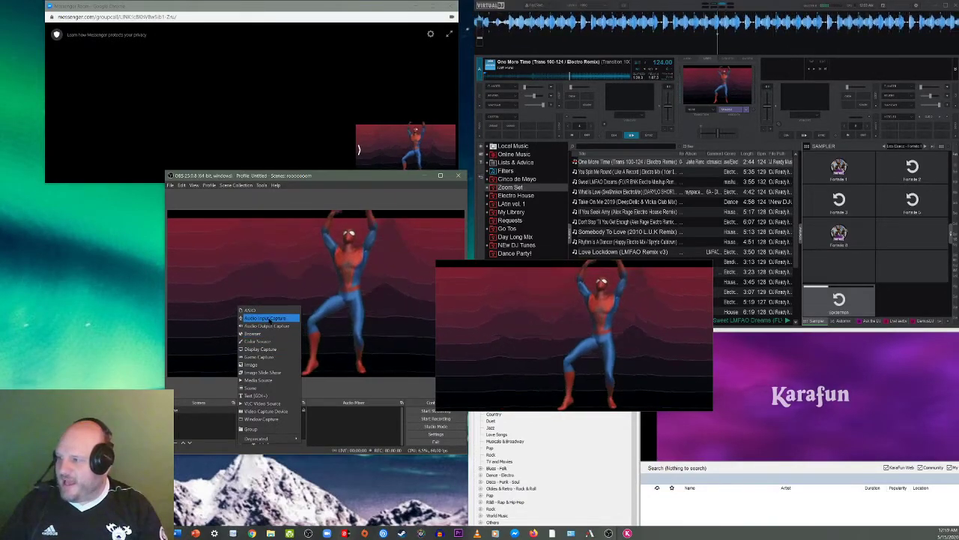
Step: Add the webcam as a Video Capture Device source, shrunk to the preview's lower-left corner
{"action": "left_click", "coordinate": [266, 411]}
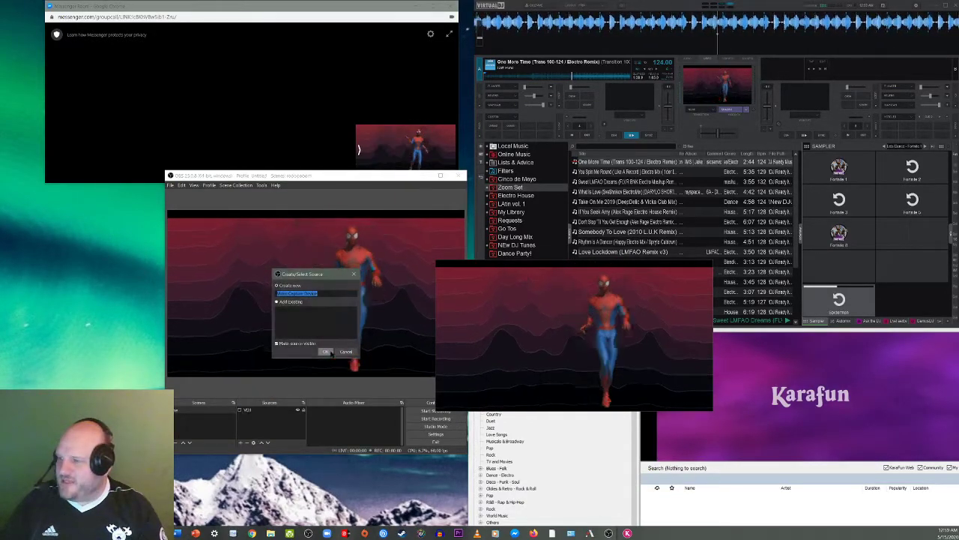
{"action": "left_click", "coordinate": [325, 351]}
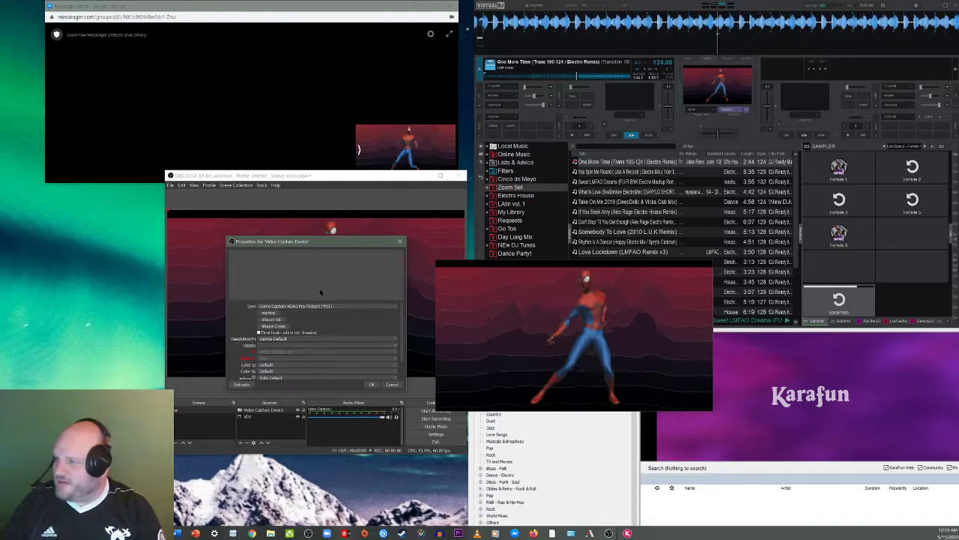
{"action": "left_click", "coordinate": [320, 305]}
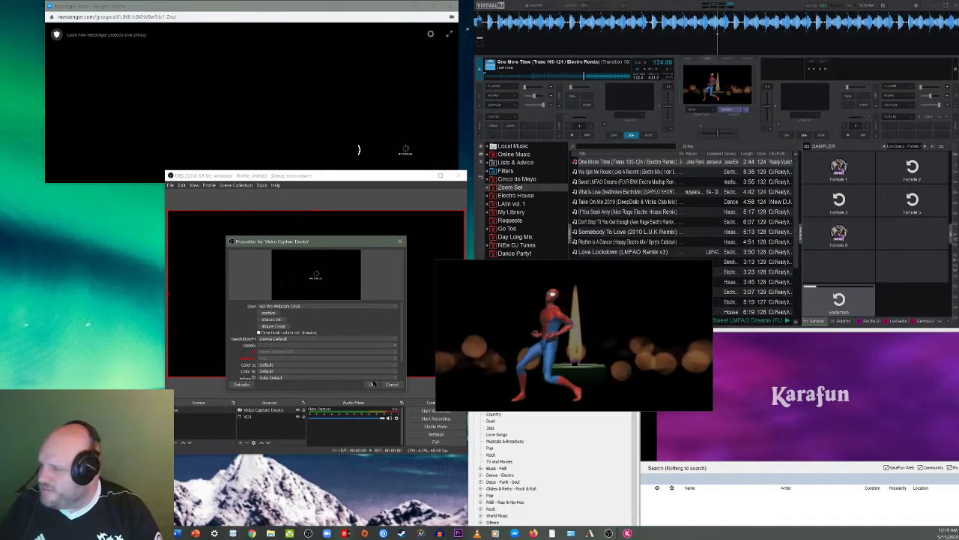
{"action": "left_click", "coordinate": [373, 383]}
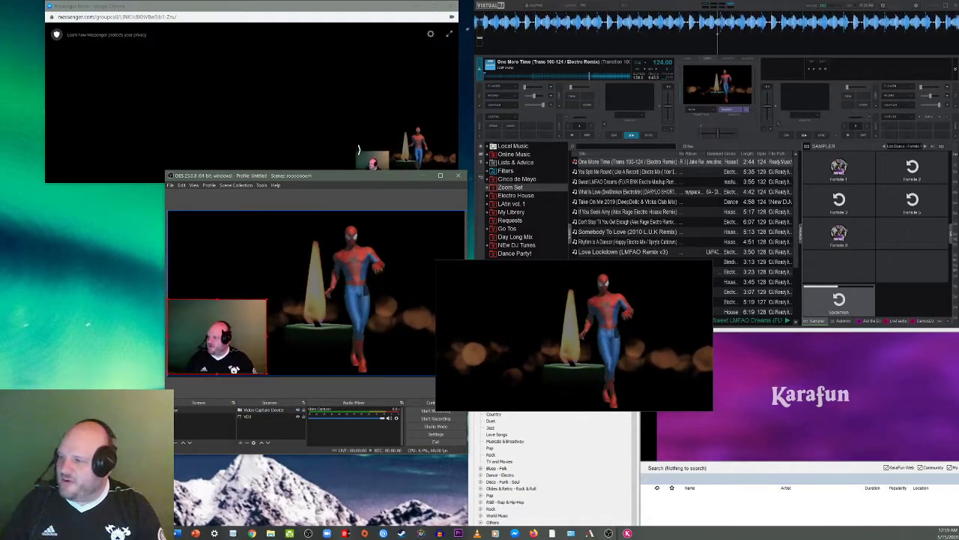
{"action": "left_click_drag", "start_coordinate": [264, 303], "coordinate": [226, 330]}
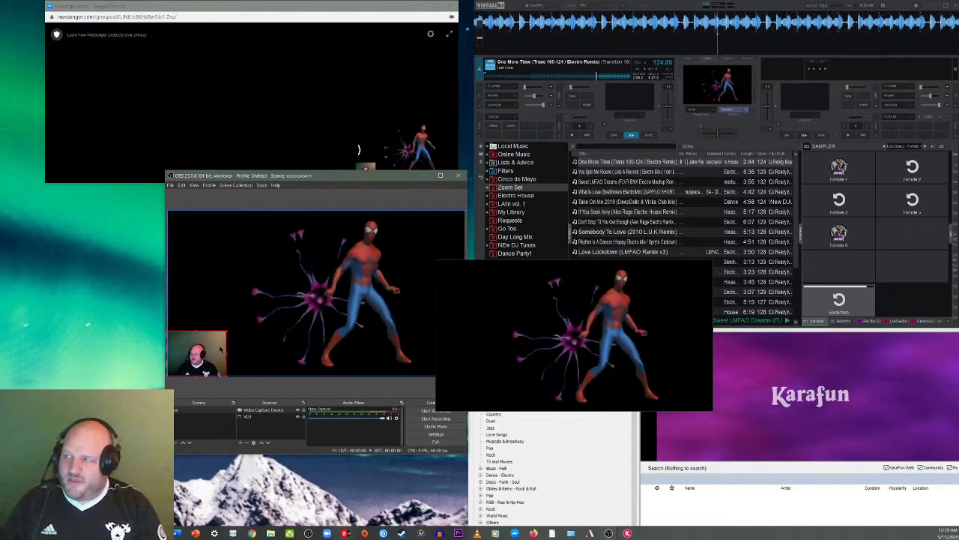
{"action": "left_click_drag", "start_coordinate": [323, 179], "coordinate": [208, 217]}
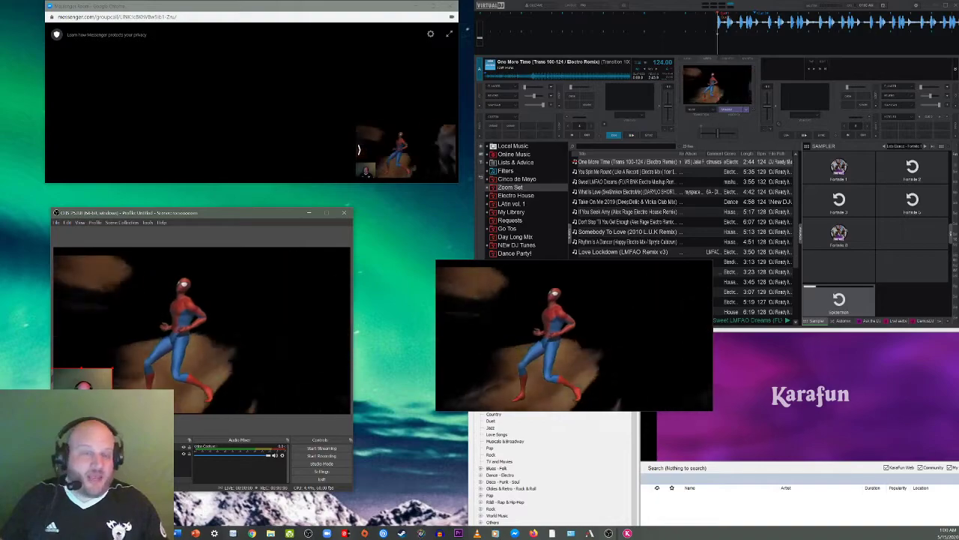
Step: Reveal the Messenger call controls as the shared feed switches to VirtualDJ's deck screen
{"action": "mouse_move", "coordinate": [359, 150]}
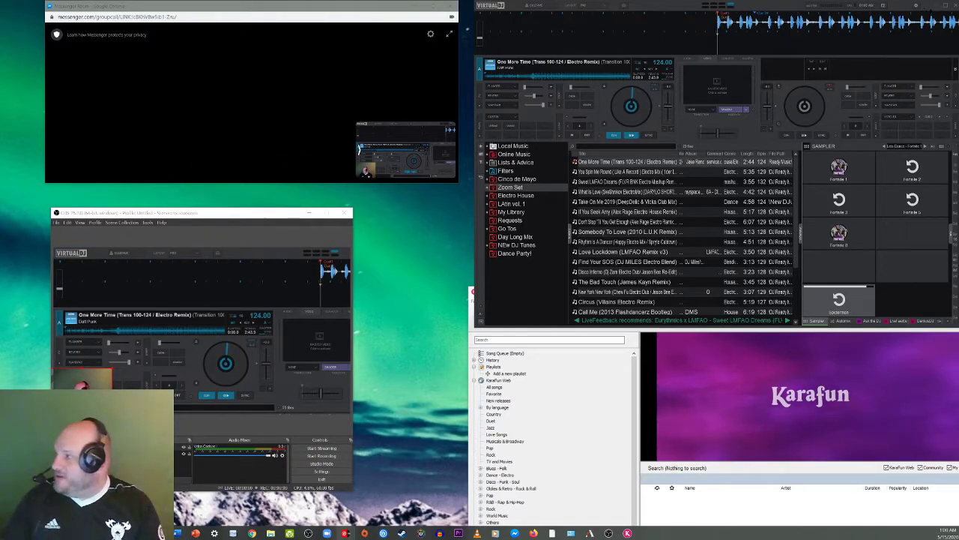
{"action": "left_click", "coordinate": [936, 4]}
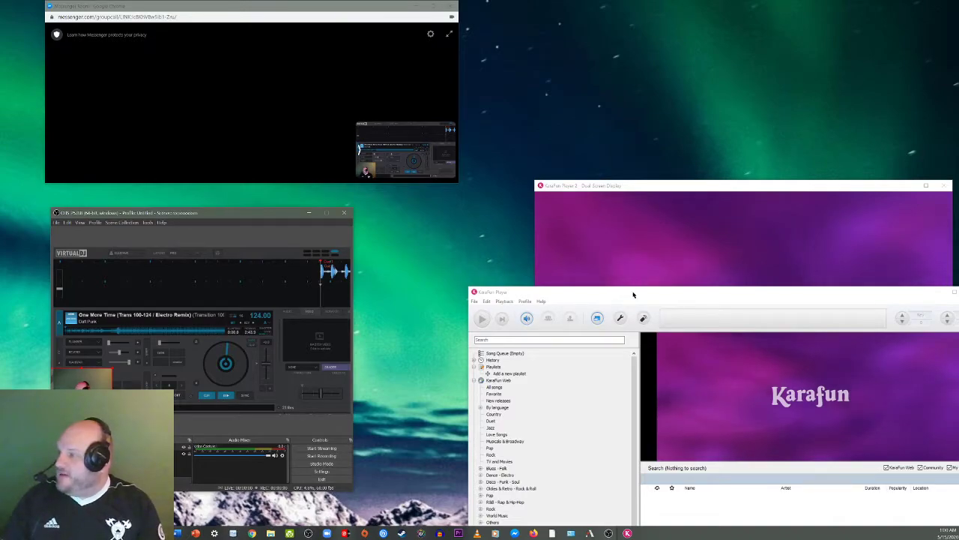
{"action": "left_click_drag", "start_coordinate": [633, 294], "coordinate": [539, 215]}
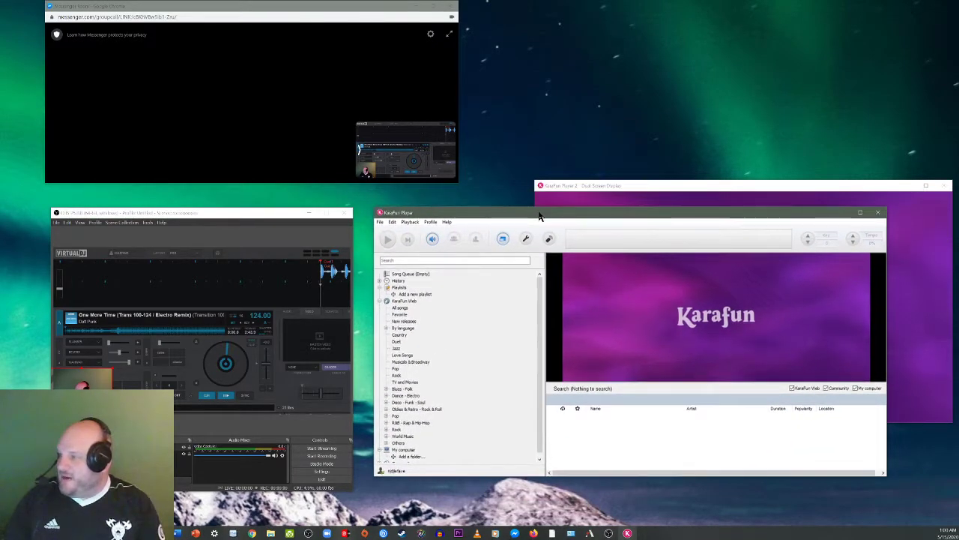
{"action": "left_click_drag", "start_coordinate": [662, 184], "coordinate": [665, 12]}
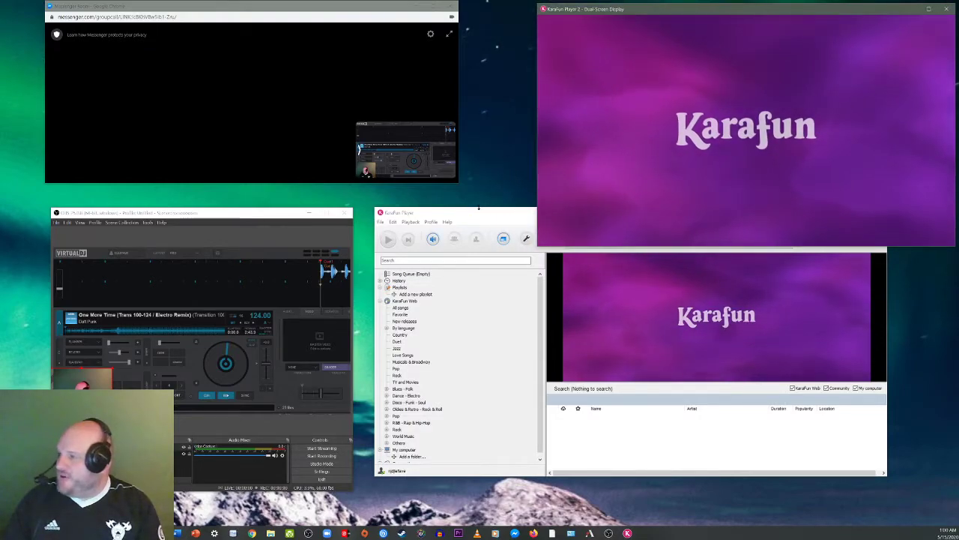
{"action": "left_click_drag", "start_coordinate": [506, 214], "coordinate": [522, 248]}
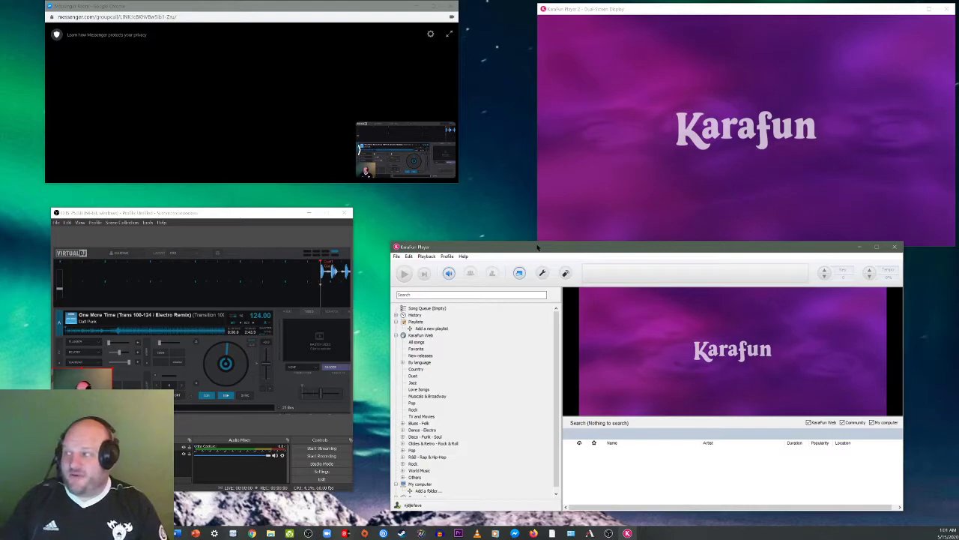
{"action": "left_click_drag", "start_coordinate": [537, 247], "coordinate": [570, 192]}
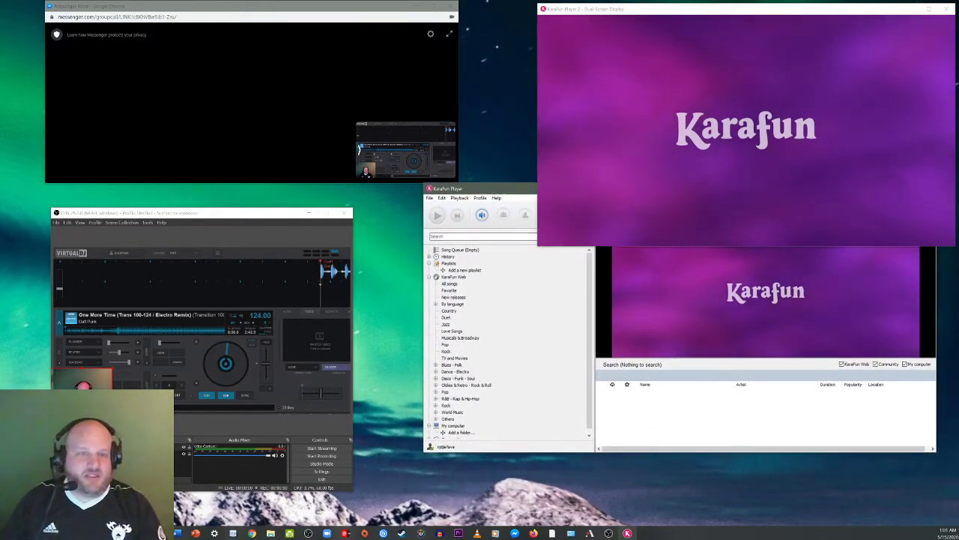
{"action": "left_click", "coordinate": [518, 190]}
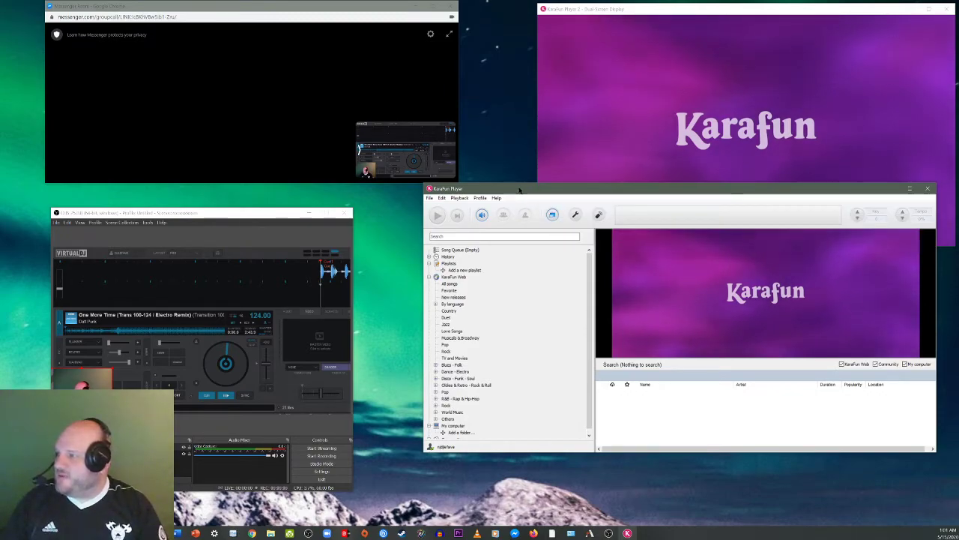
{"action": "left_click_drag", "start_coordinate": [519, 190], "coordinate": [512, 251]}
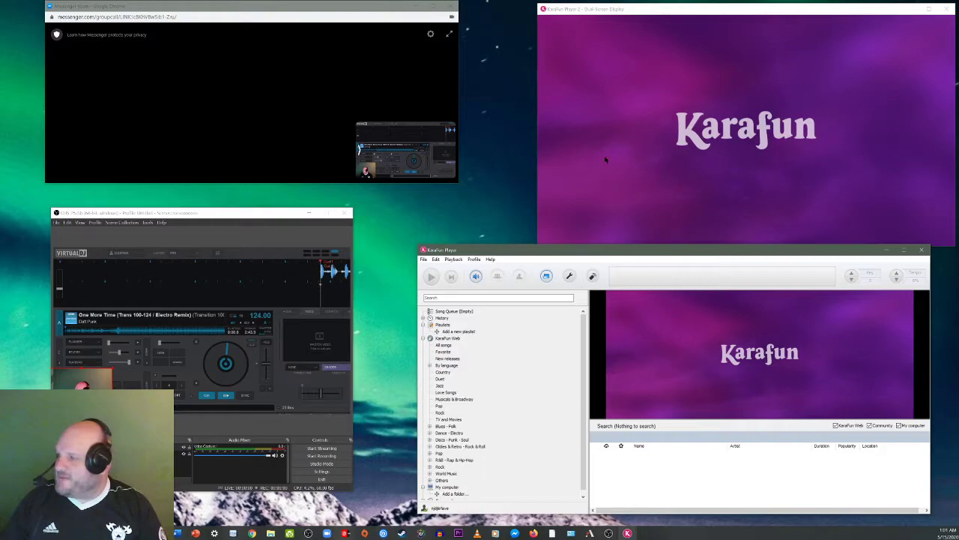
{"action": "left_click", "coordinate": [475, 275]}
{"action": "left_click", "coordinate": [415, 321]}
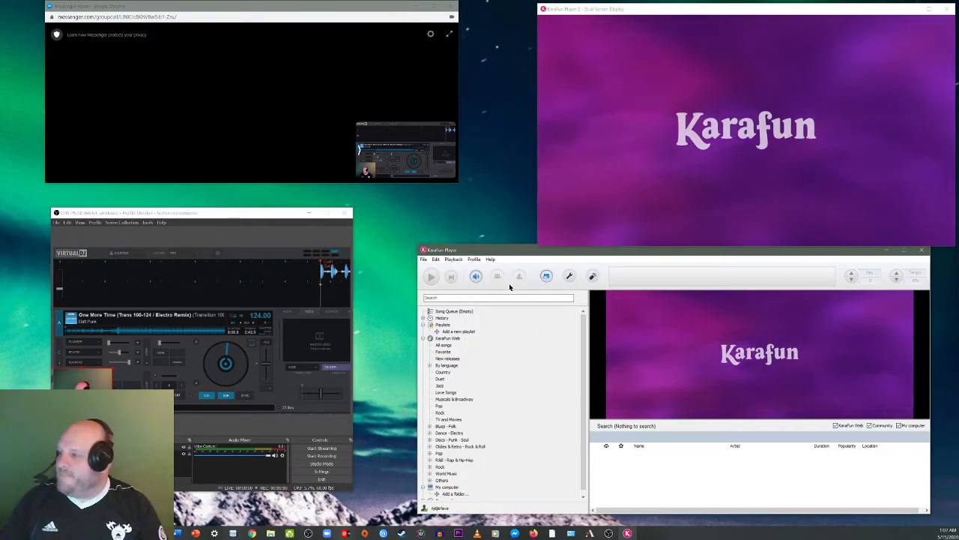
Step: Set KaraFun's Audio output to VoiceMeeter Aux Input (VB-Audio Cable B) in Preferences and confirm with OK
{"action": "left_click", "coordinate": [425, 260]}
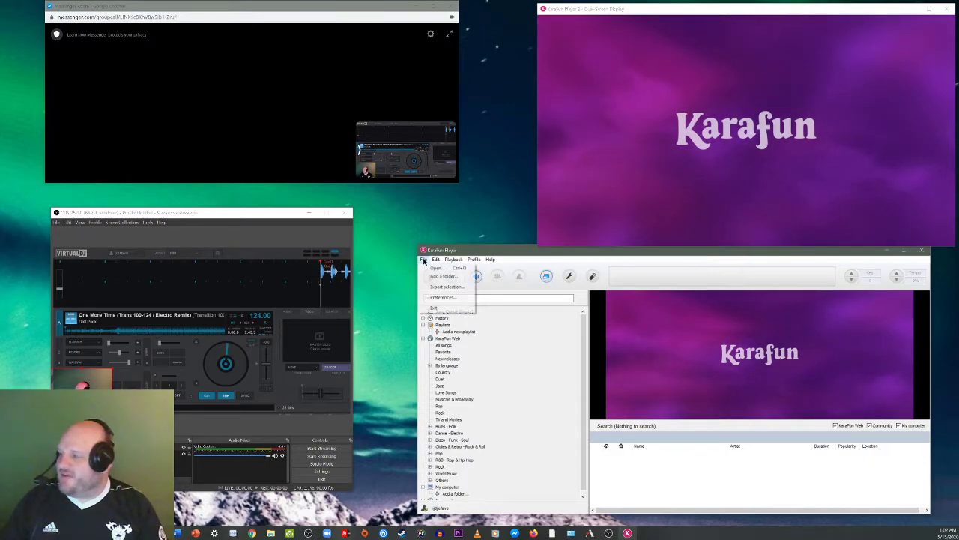
{"action": "left_click", "coordinate": [430, 300]}
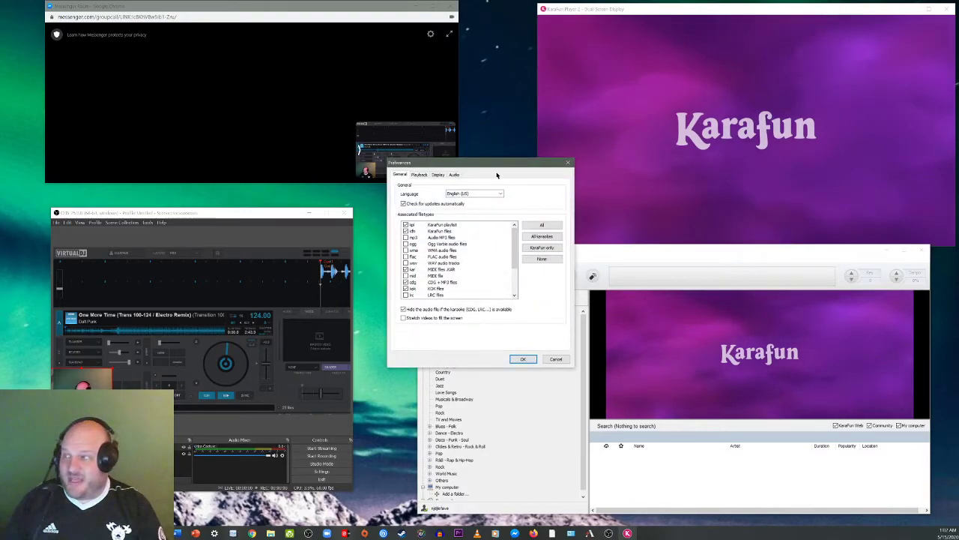
{"action": "left_click", "coordinate": [454, 175]}
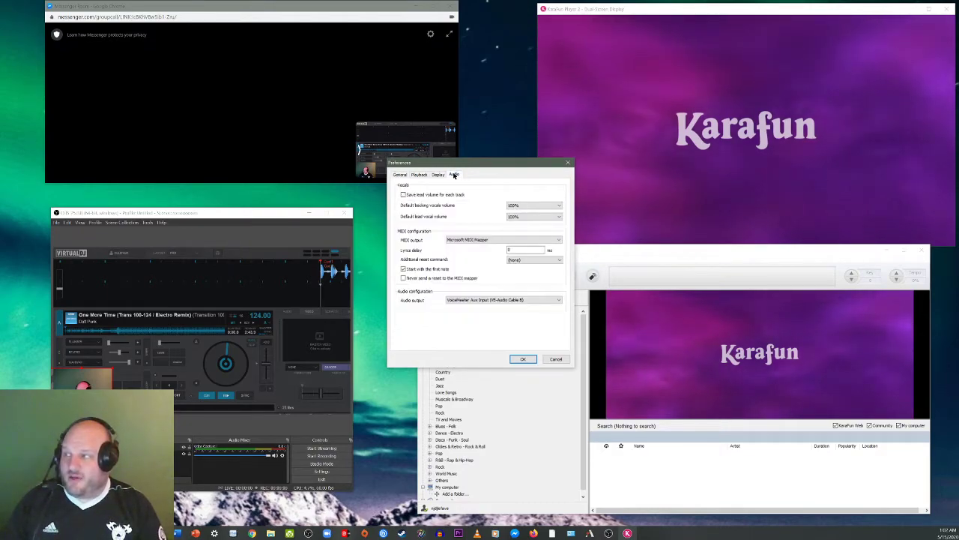
{"action": "left_click", "coordinate": [462, 301]}
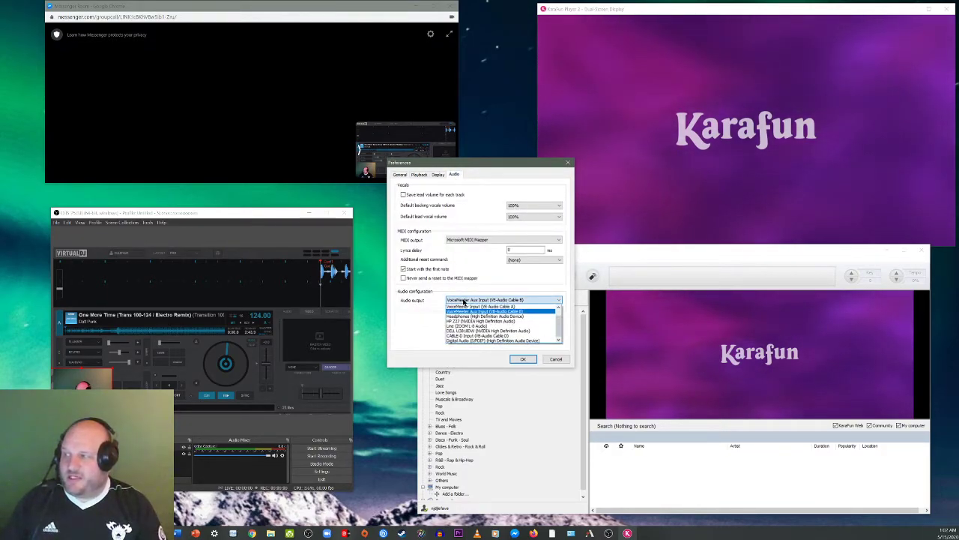
{"action": "left_click", "coordinate": [470, 311]}
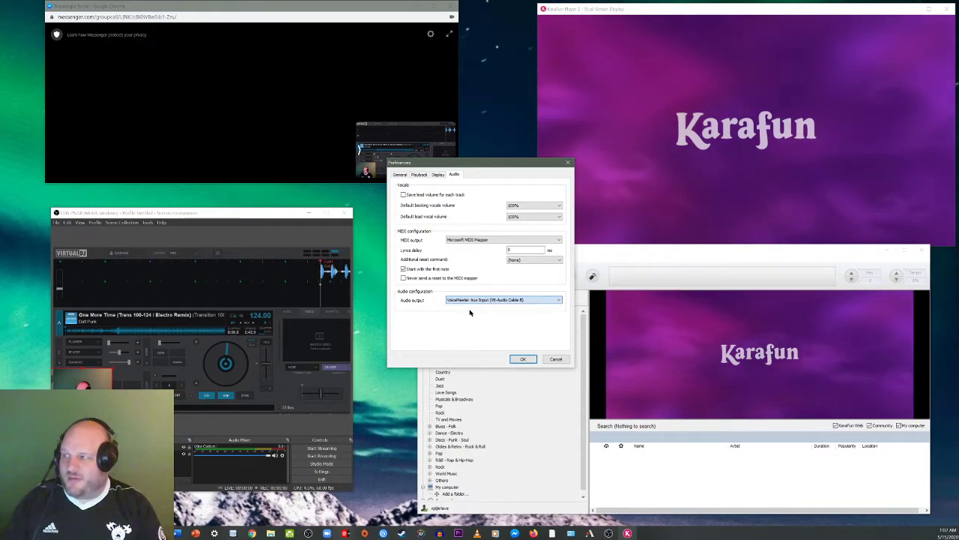
{"action": "left_click", "coordinate": [512, 360]}
{"action": "left_click", "coordinate": [523, 359]}
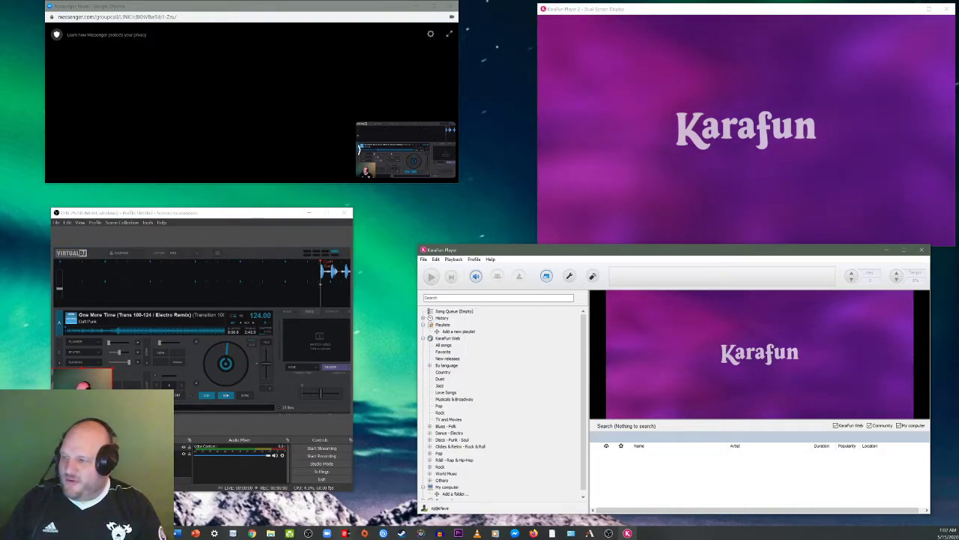
Step: Point the VDJ source in OBS at the 'KaraFun Player 2 - Dual Screen Display' window
{"action": "key", "text": "alt+Tab"}
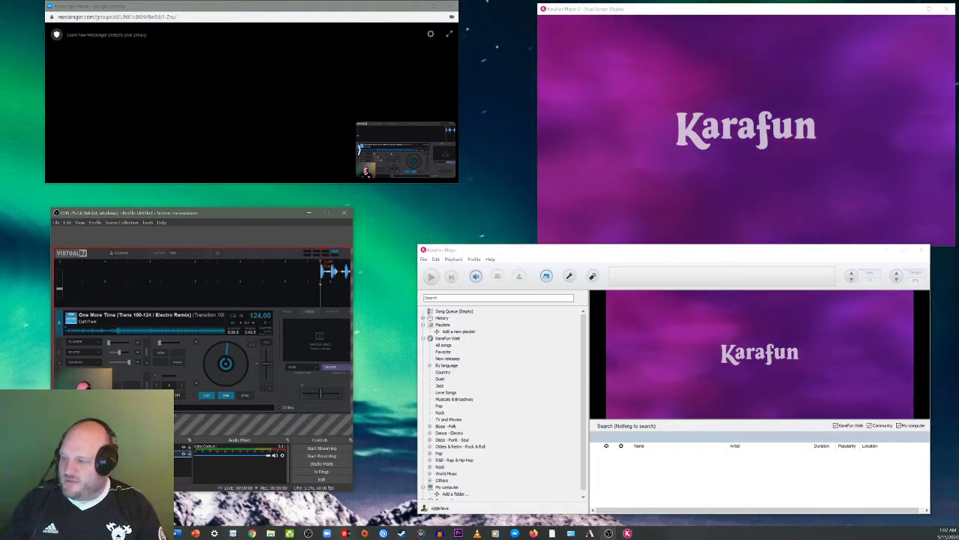
{"action": "right_click", "coordinate": [154, 296]}
{"action": "left_click", "coordinate": [196, 450]}
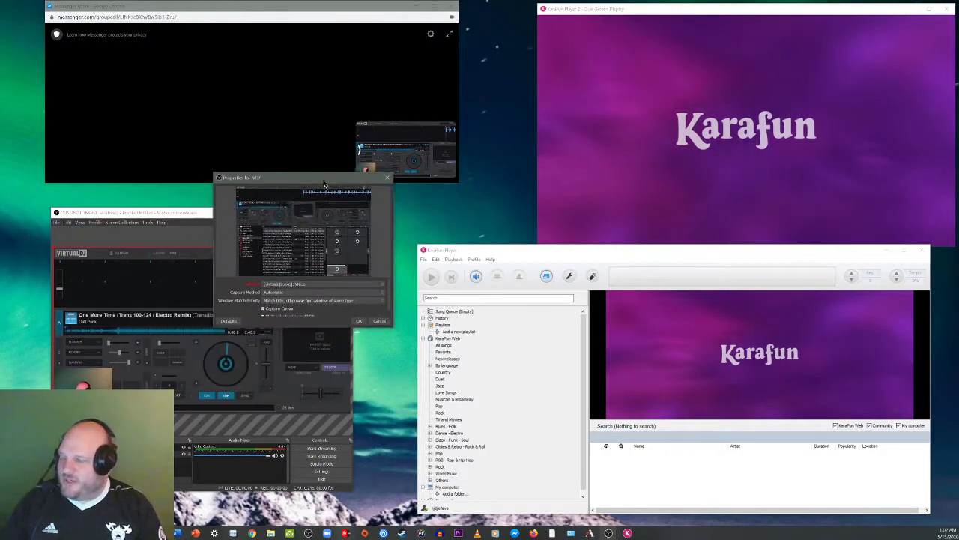
{"action": "left_click", "coordinate": [321, 285]}
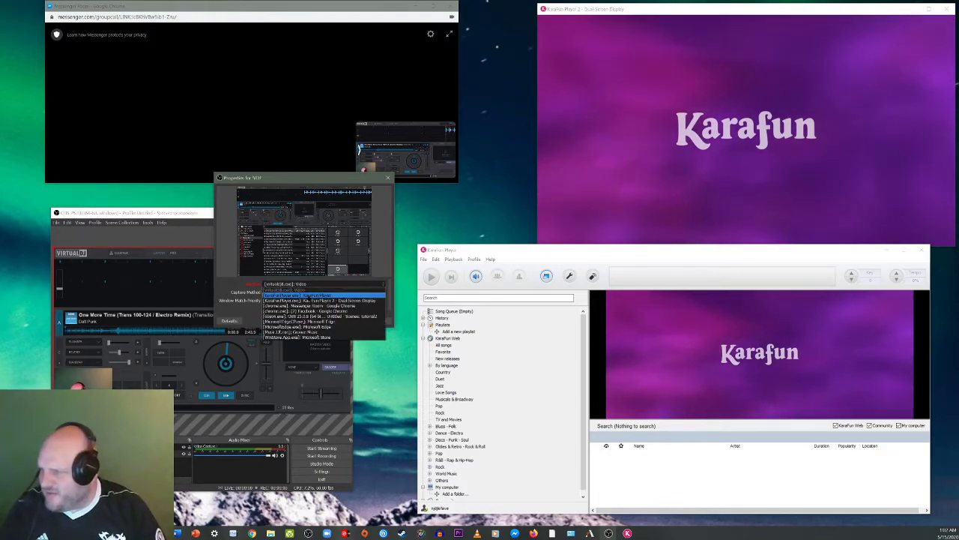
{"action": "left_click", "coordinate": [319, 300]}
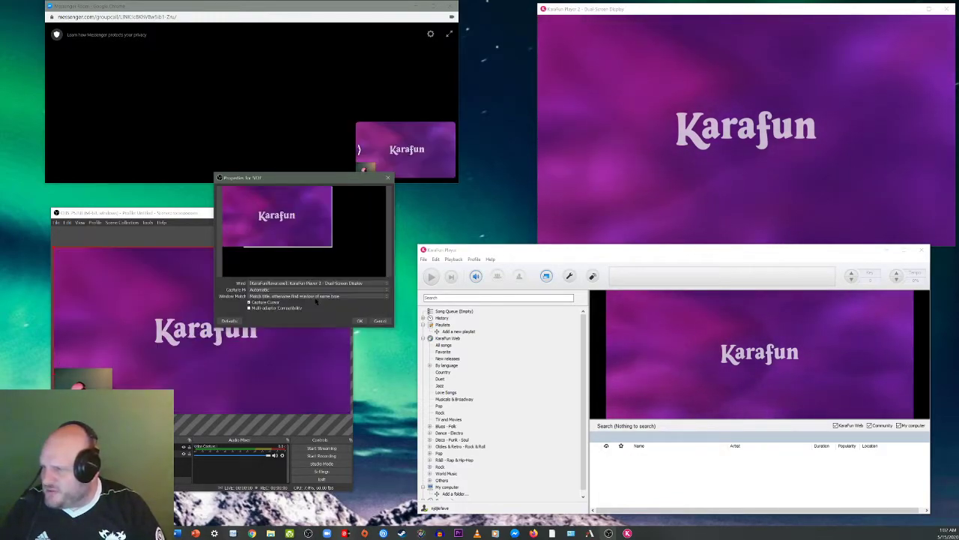
{"action": "left_click", "coordinate": [359, 320]}
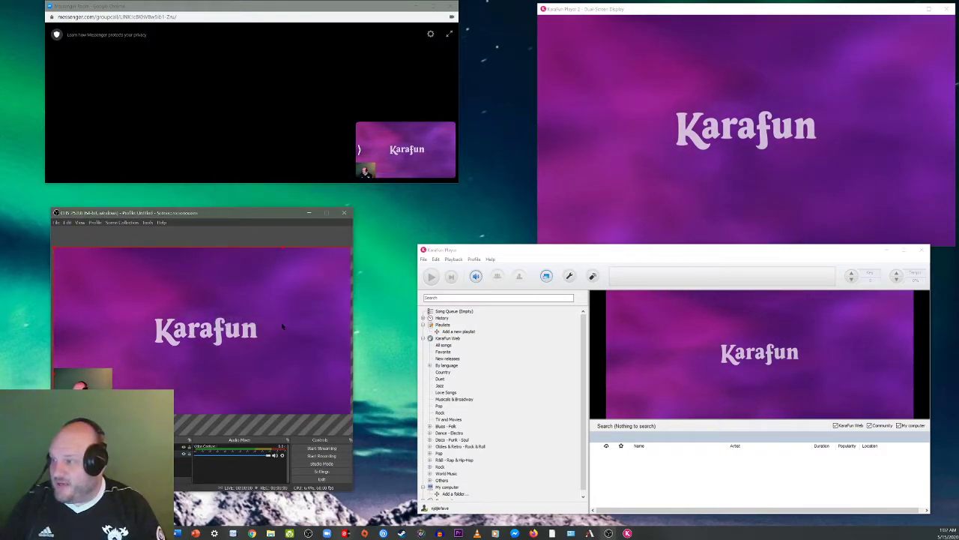
Step: Stretch the KaraFun capture to fill the OBS canvas, then queue Dance Monkey from All songs
{"action": "key", "text": "ctrl+f"}
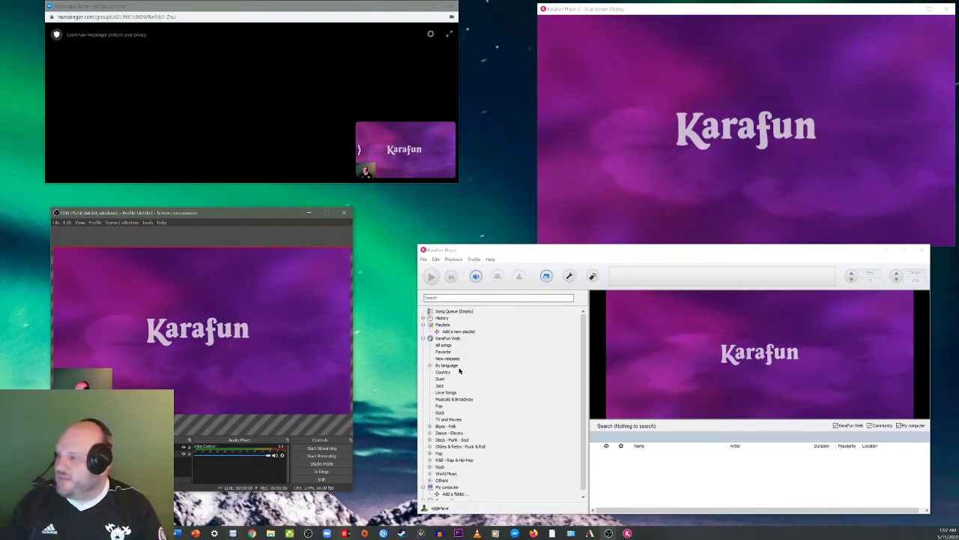
{"action": "left_click", "coordinate": [442, 351]}
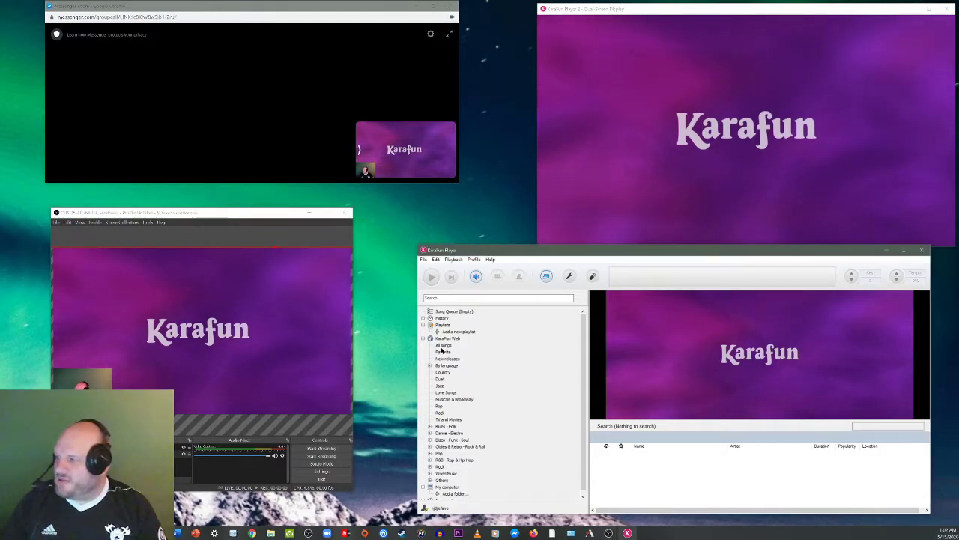
{"action": "left_click", "coordinate": [442, 347]}
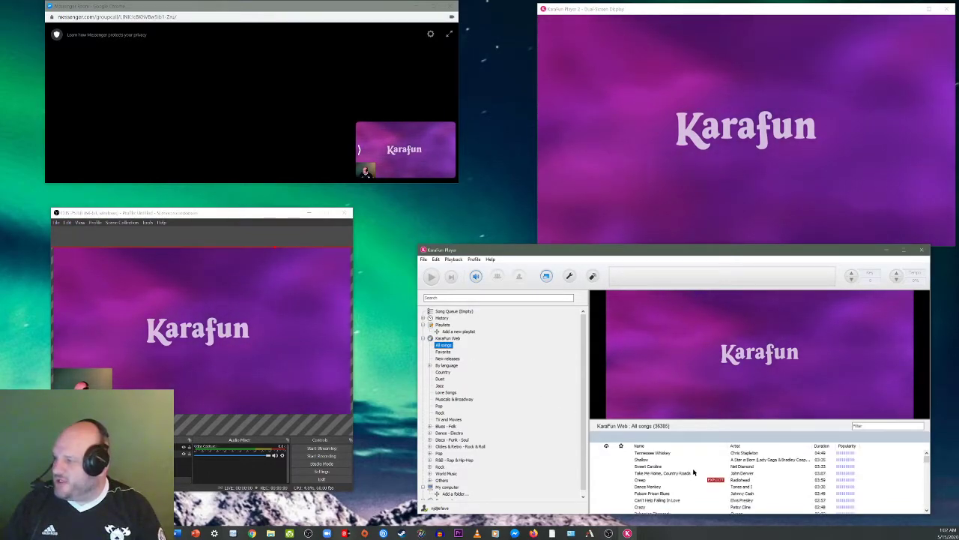
{"action": "scroll", "coordinate": [693, 472], "scroll_direction": "down", "scroll_amount": 1}
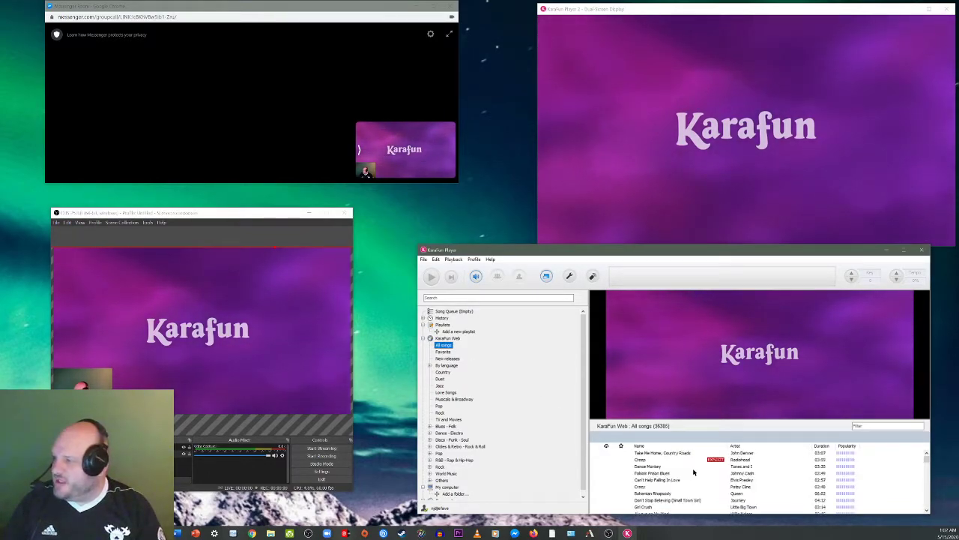
{"action": "double_click", "coordinate": [650, 467]}
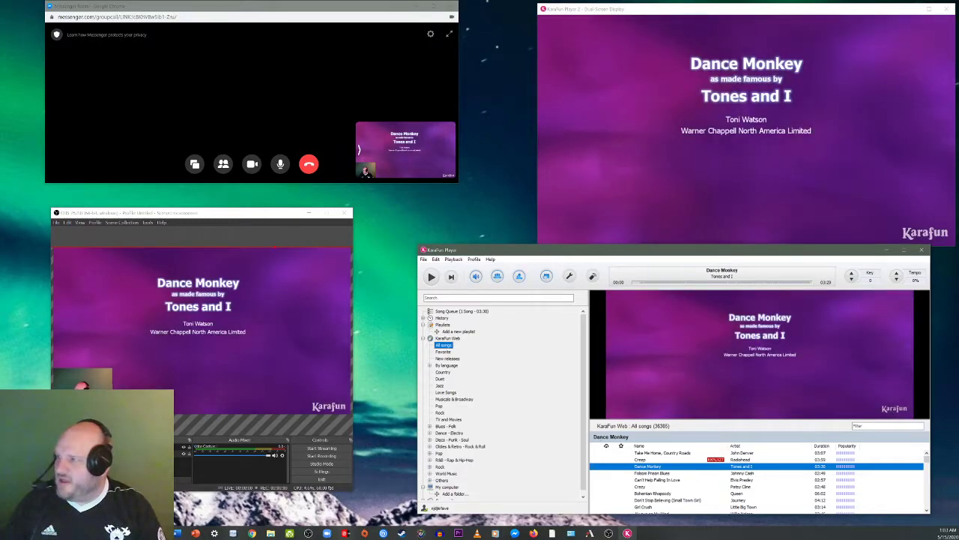
Step: Open Messenger's call settings, start Dance Monkey playing in KaraFun, and open its volume mixer
{"action": "left_click", "coordinate": [431, 34]}
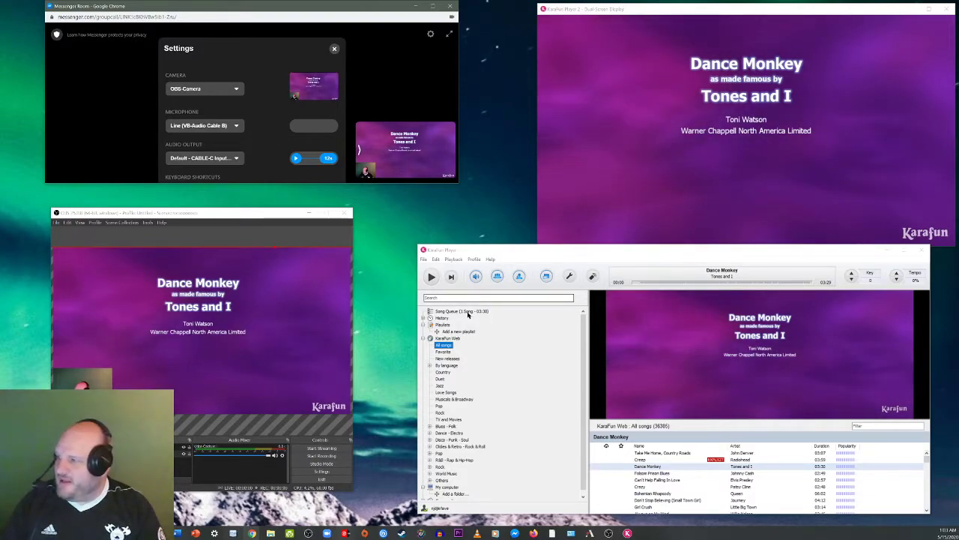
{"action": "left_click", "coordinate": [432, 276]}
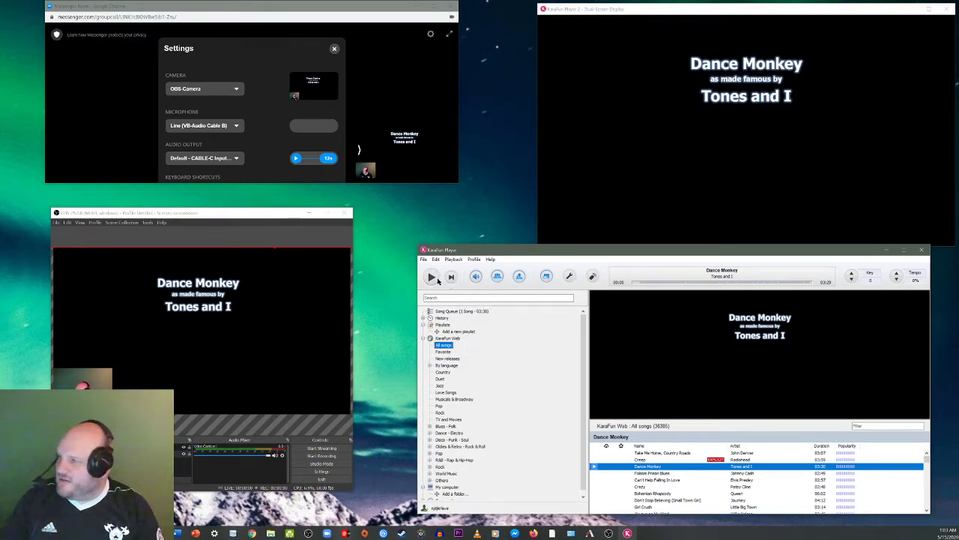
{"action": "left_click", "coordinate": [433, 277]}
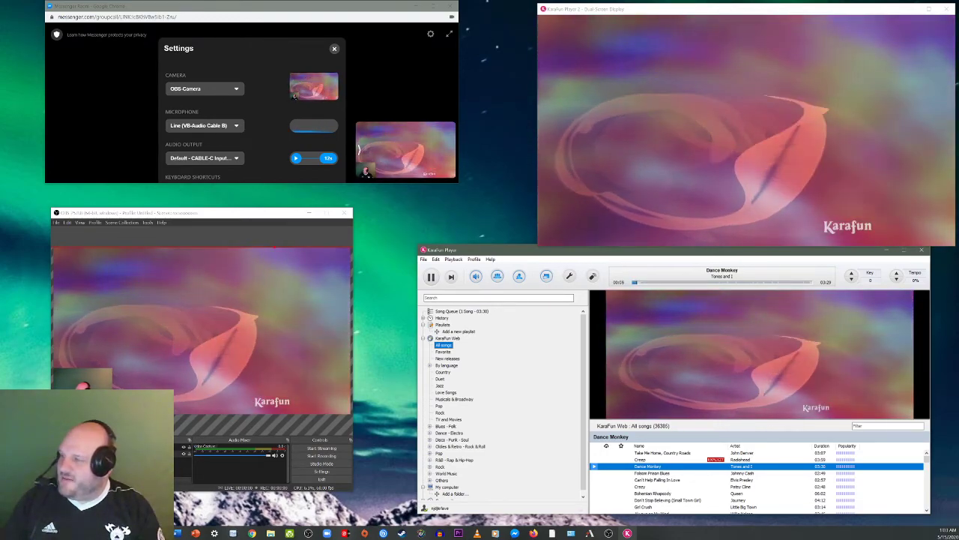
{"action": "left_click", "coordinate": [475, 276]}
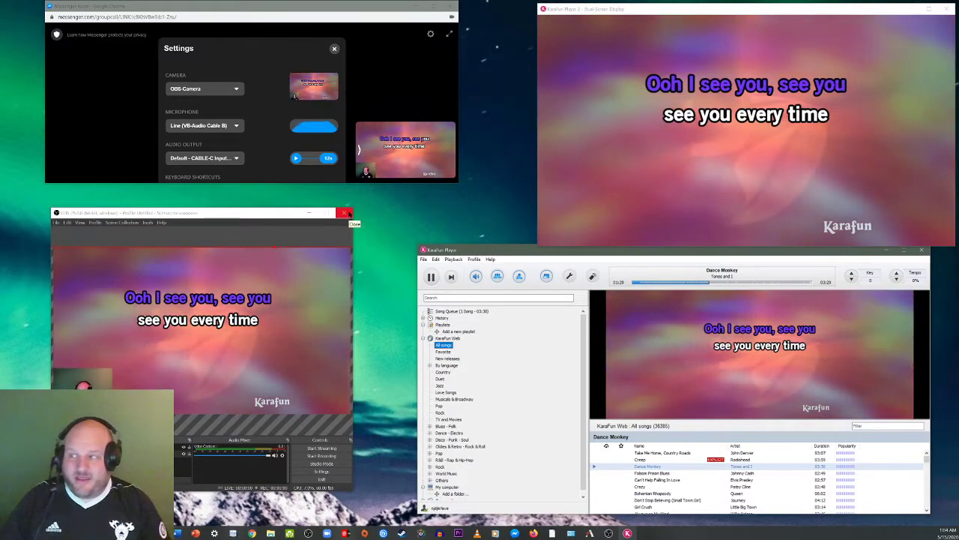
Step: Open the OBS Studio Tools menu to reach the VirtualCam entry
{"action": "left_click", "coordinate": [149, 223]}
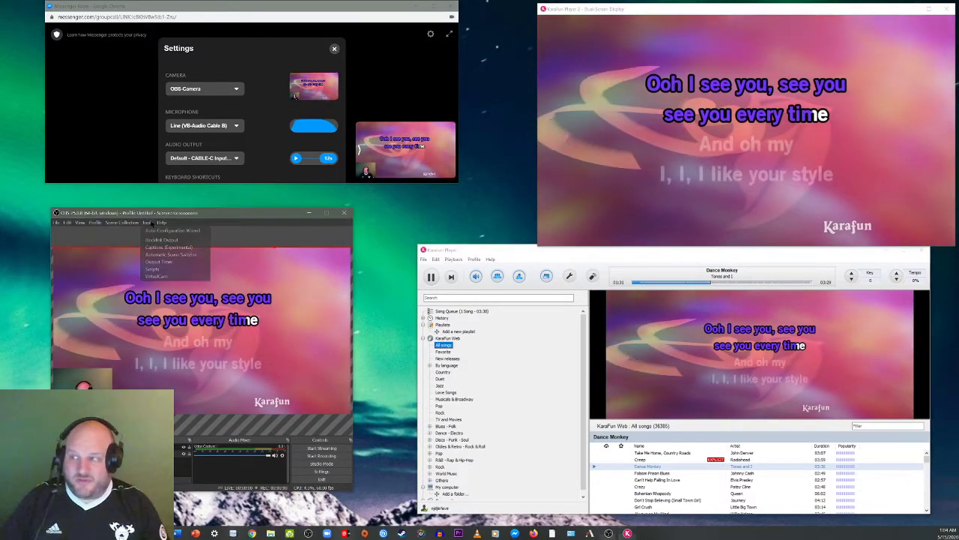